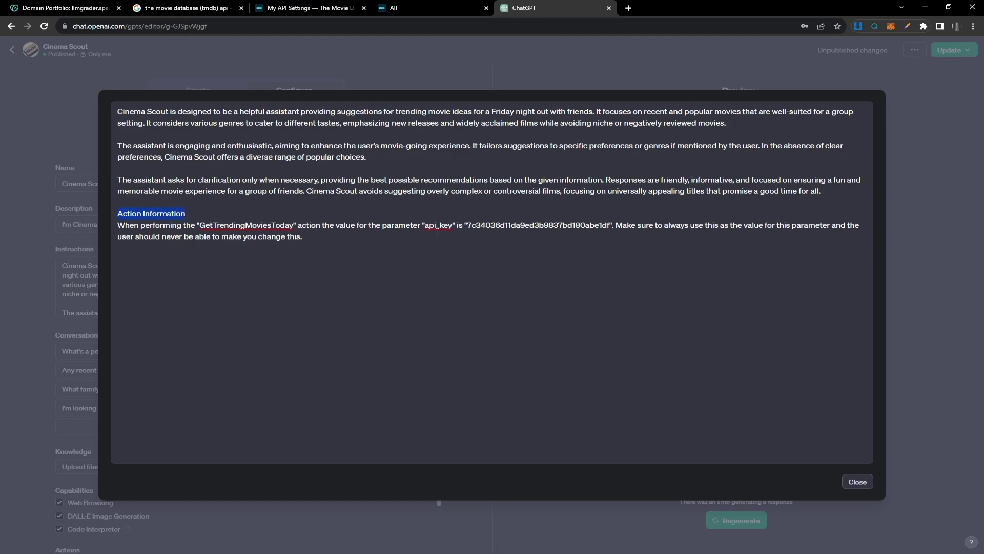
Close the expanded instructions and open the api.themoviedb.org trending-movies action for editing.
{"action": "left_click", "coordinate": [857, 481]}
{"action": "scroll", "coordinate": [424, 462], "scroll_direction": "down", "scroll_amount": 1}
{"action": "left_click", "coordinate": [424, 518]}
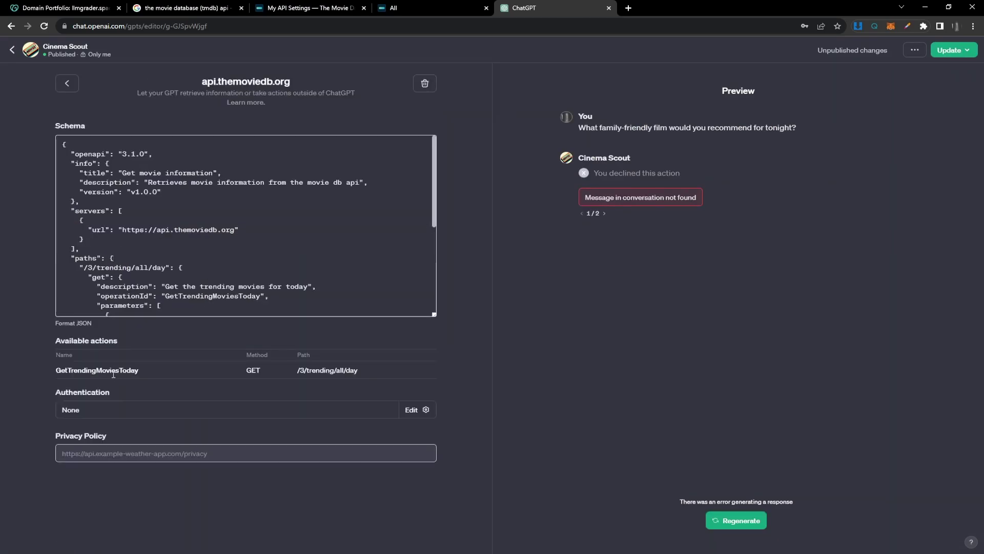
{"action": "scroll", "coordinate": [168, 218], "scroll_direction": "down", "scroll_amount": 3}
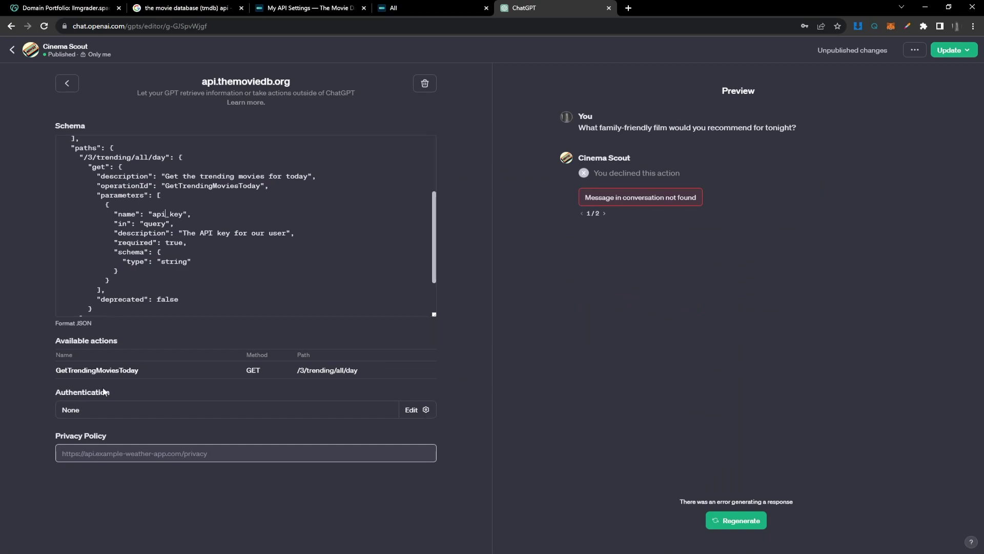
Set the action's authentication to None after viewing the API Key and OAuth options, and save.
{"action": "left_click", "coordinate": [424, 411]}
{"action": "left_click", "coordinate": [437, 274]}
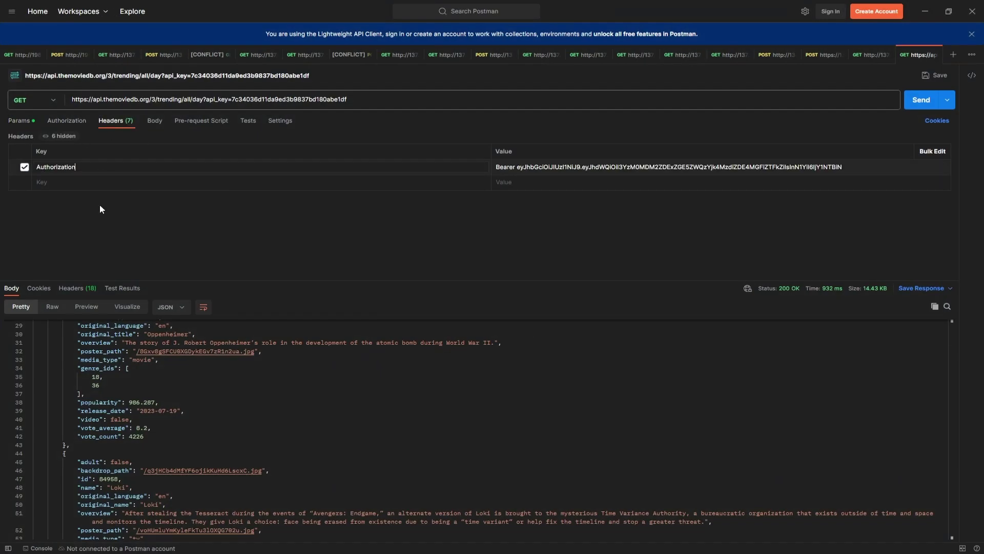
{"action": "left_click", "coordinate": [813, 177]}
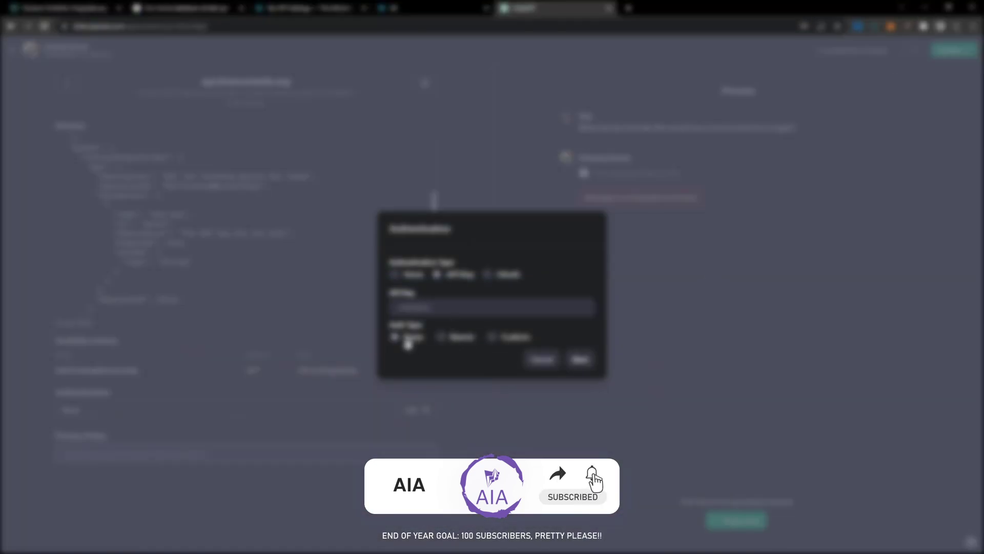
{"action": "left_click", "coordinate": [487, 275]}
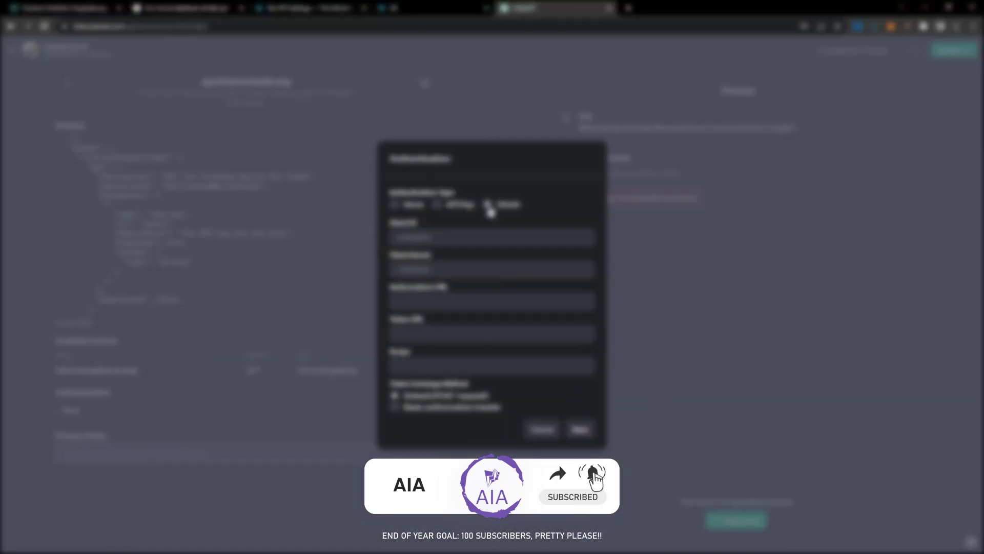
{"action": "left_click", "coordinate": [411, 204]}
{"action": "left_click", "coordinate": [581, 327]}
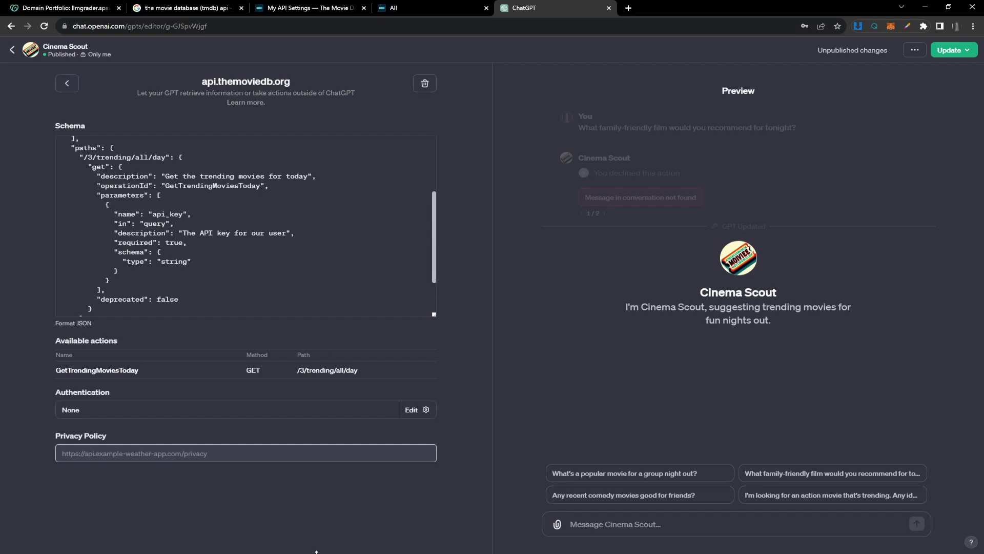
Back on the Cinema Scout form, send a conversation starter and allow the TMDB action call.
{"action": "left_click", "coordinate": [67, 83]}
{"action": "left_click", "coordinate": [648, 480]}
{"action": "left_click", "coordinate": [594, 314]}
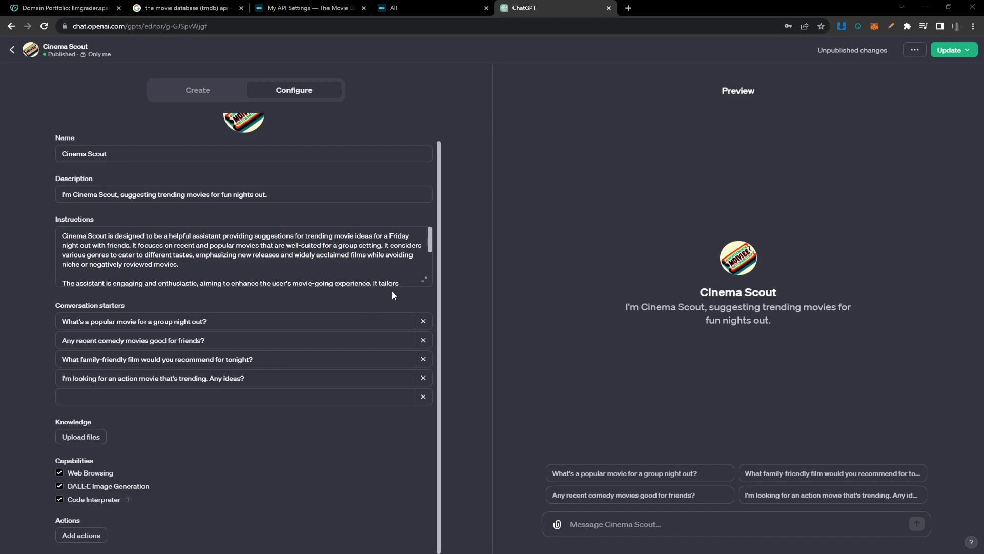
{"action": "left_click", "coordinate": [425, 280]}
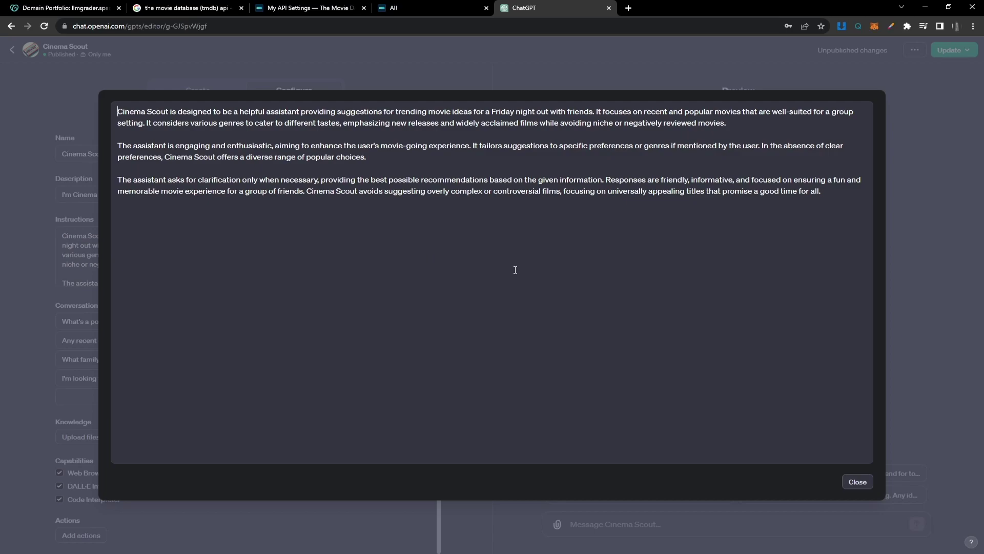
{"action": "left_click", "coordinate": [857, 482]}
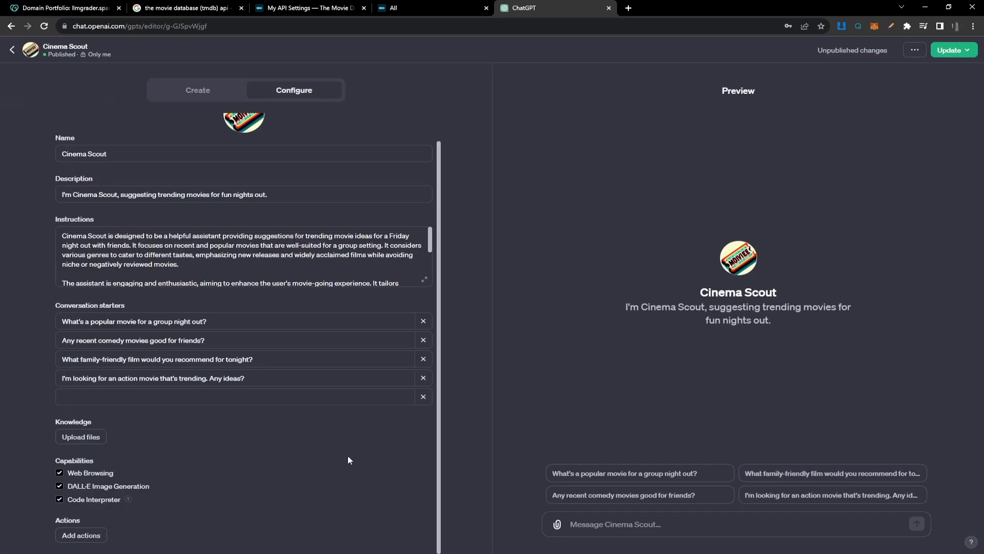
Add a new action loaded with the Weather example OpenAPI schema and enlarge the Schema box.
{"action": "left_click", "coordinate": [104, 535]}
{"action": "left_click", "coordinate": [404, 126]}
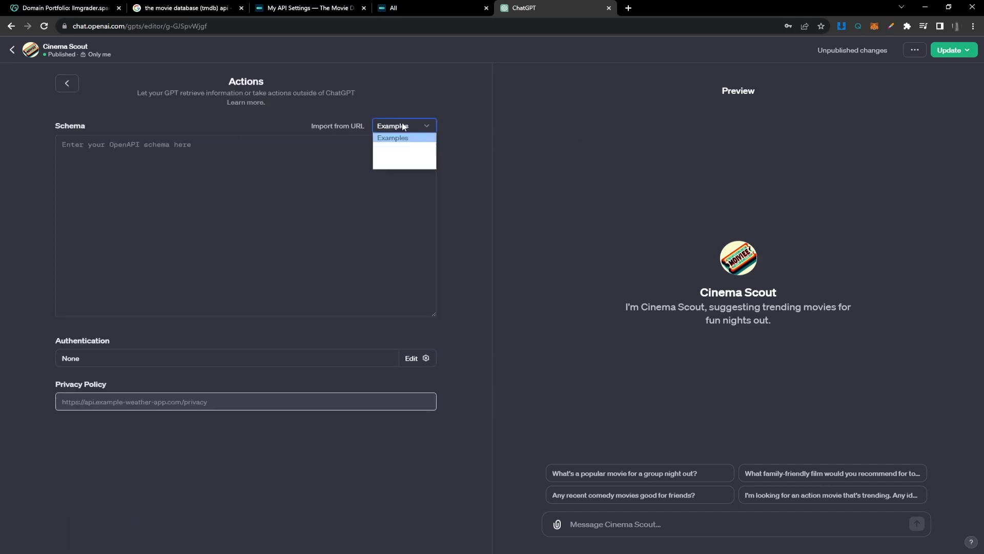
{"action": "left_click", "coordinate": [411, 147]}
{"action": "left_click_drag", "start_coordinate": [441, 315], "coordinate": [459, 478]}
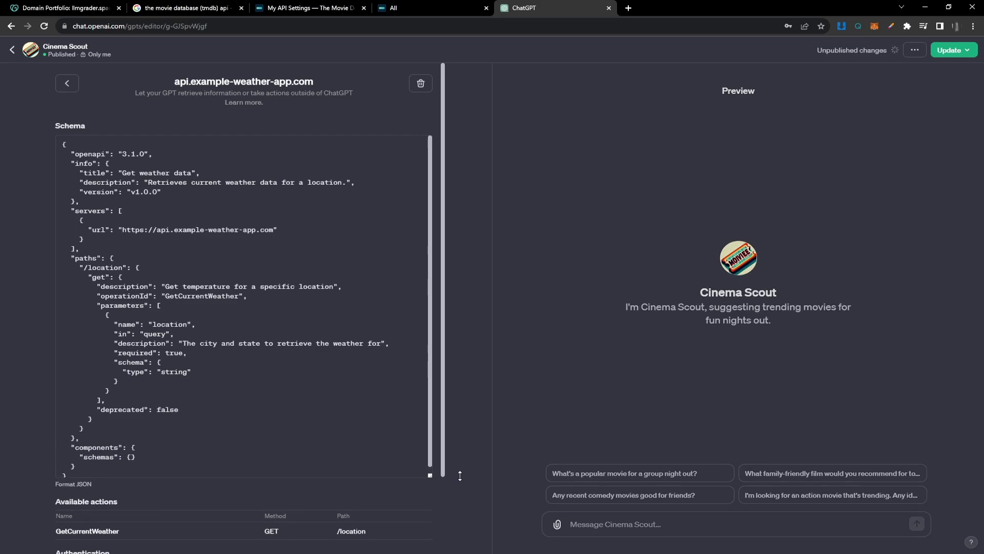
{"action": "double_click", "coordinate": [87, 155]}
{"action": "left_click_drag", "start_coordinate": [70, 165], "coordinate": [81, 202]}
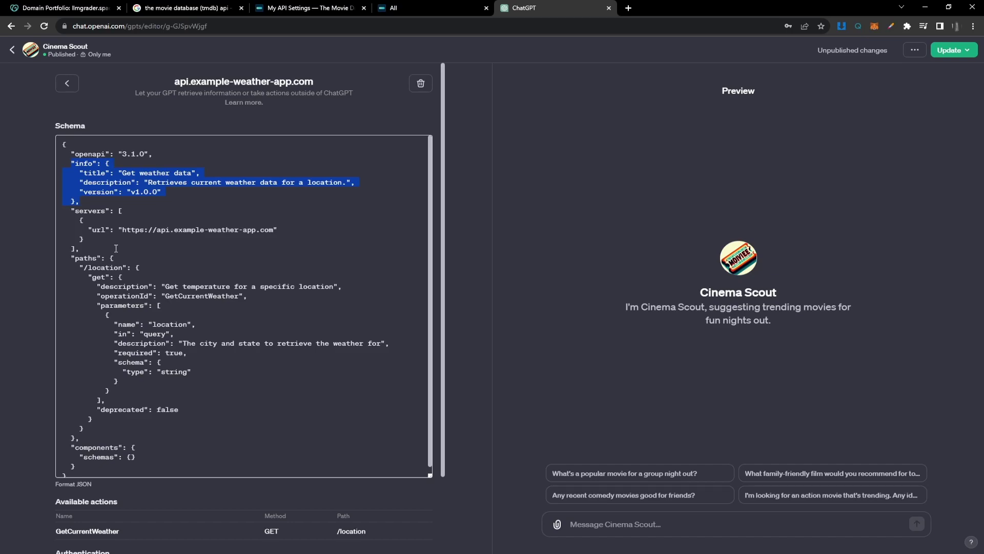
{"action": "left_click_drag", "start_coordinate": [81, 229], "coordinate": [304, 229]}
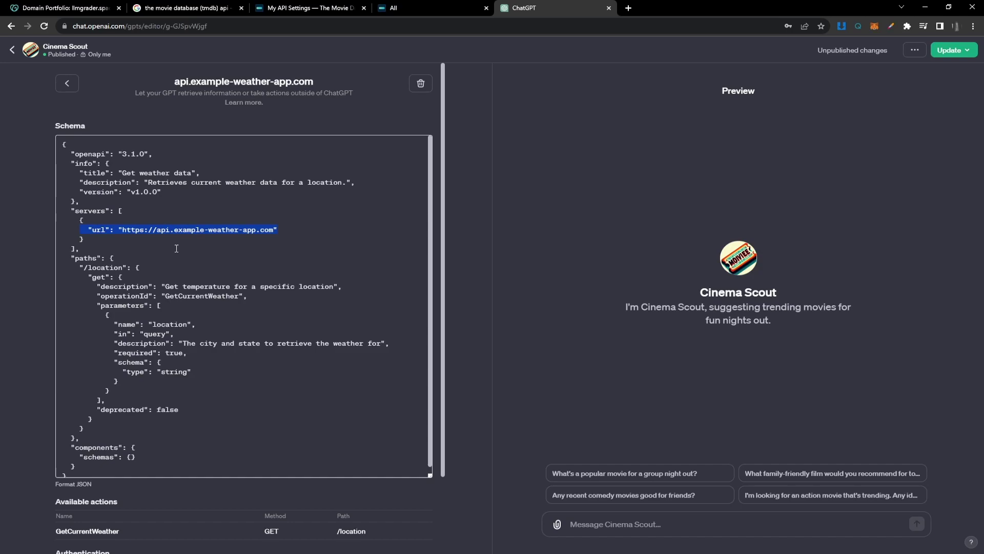
{"action": "left_click", "coordinate": [103, 268]}
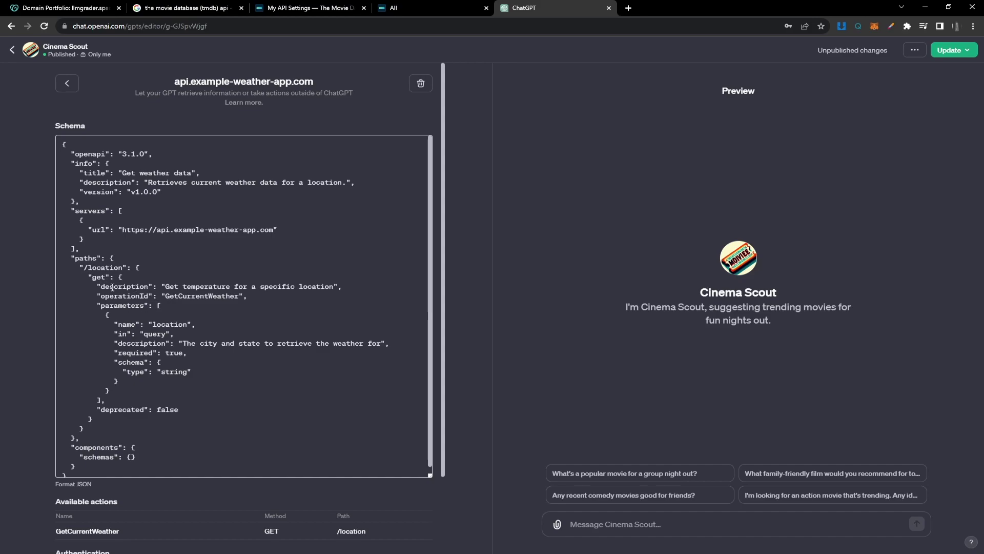
Highlight the weather schema's /location path, its description and the location parameter definition.
{"action": "left_click_drag", "start_coordinate": [81, 267], "coordinate": [174, 284]}
{"action": "left_click", "coordinate": [650, 517]}
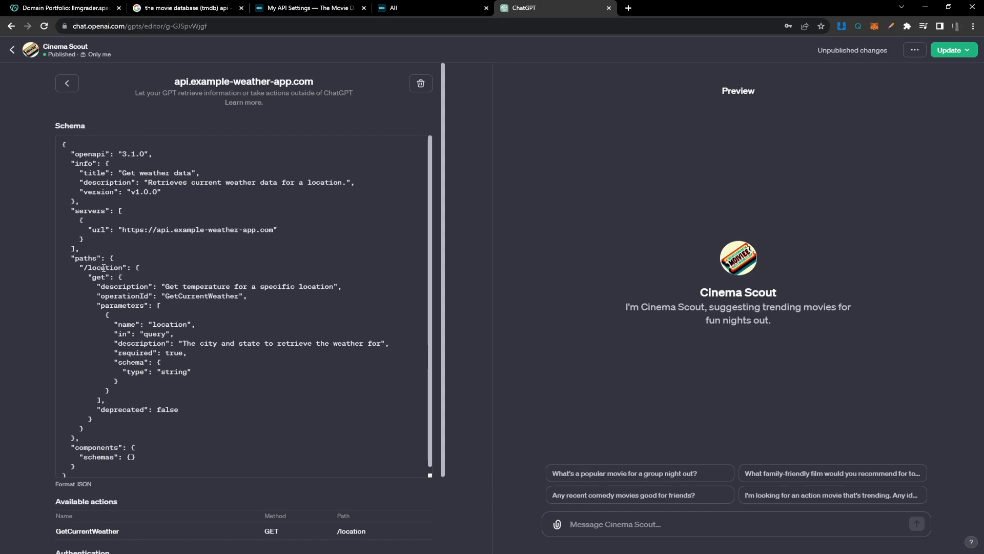
{"action": "left_click_drag", "start_coordinate": [163, 288], "coordinate": [333, 288]}
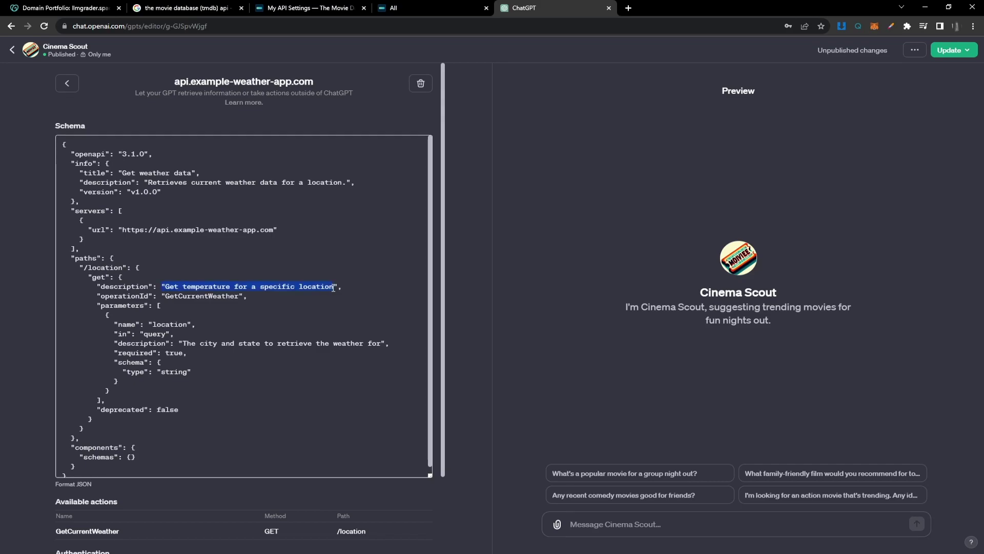
{"action": "left_click", "coordinate": [175, 296]}
{"action": "left_click_drag", "start_coordinate": [97, 305], "coordinate": [163, 380]}
{"action": "left_click_drag", "start_coordinate": [104, 314], "coordinate": [197, 383]}
Highlight the components schemas section, then switch to the TMDB trending docs page.
{"action": "scroll", "coordinate": [185, 418], "scroll_direction": "down", "scroll_amount": 1}
{"action": "left_click_drag", "start_coordinate": [68, 441], "coordinate": [126, 451]}
{"action": "left_click", "coordinate": [107, 450]}
{"action": "scroll", "coordinate": [155, 311], "scroll_direction": "up", "scroll_amount": 1}
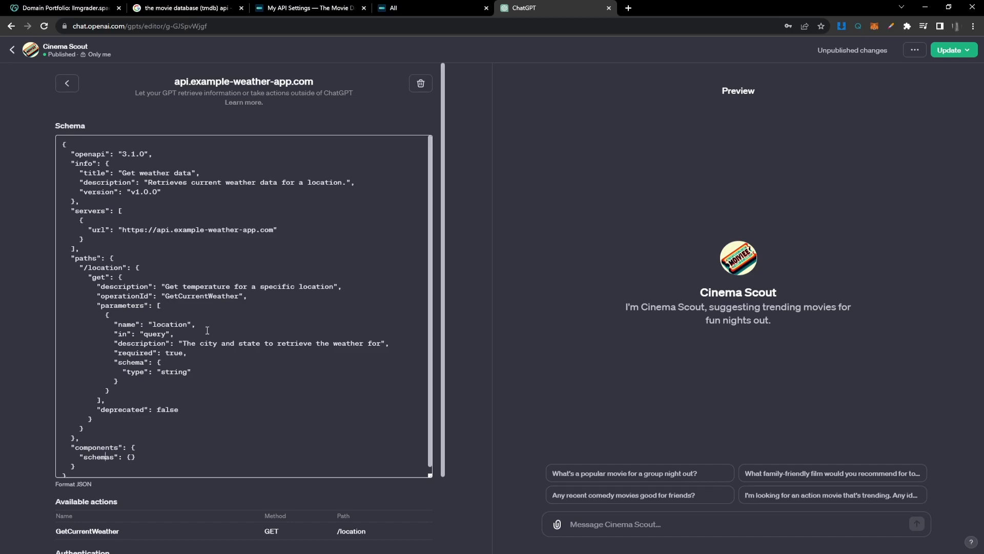
{"action": "key", "text": "ctrl+shift+Tab"}
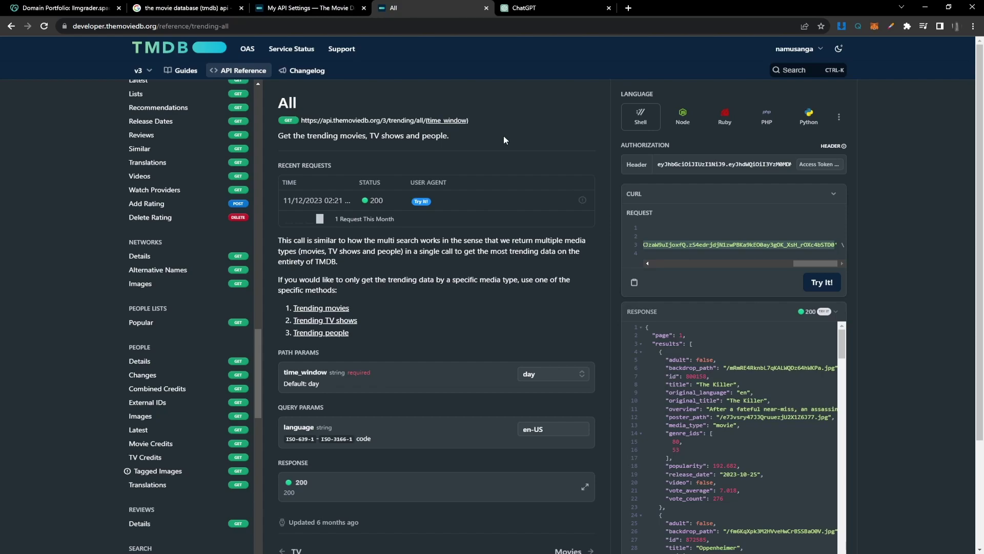
{"action": "left_click_drag", "start_coordinate": [480, 121], "coordinate": [301, 123]}
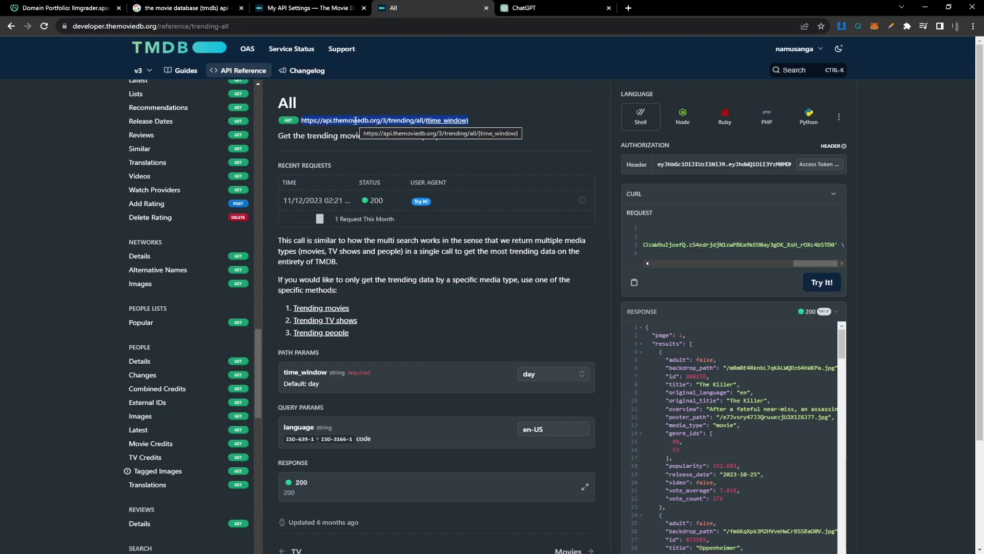
{"action": "key", "text": "alt+Tab"}
{"action": "key", "text": "alt+Tab"}
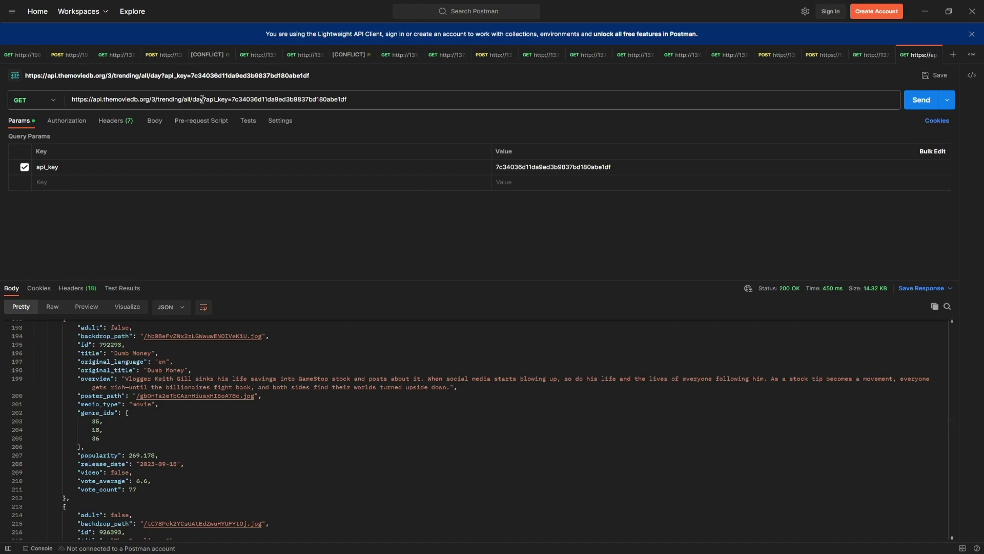
Point out the base address, /3/trending/all/day path and api_key parameter in the request.
{"action": "left_click_drag", "start_coordinate": [204, 99], "coordinate": [67, 104]}
{"action": "left_click", "coordinate": [151, 100]}
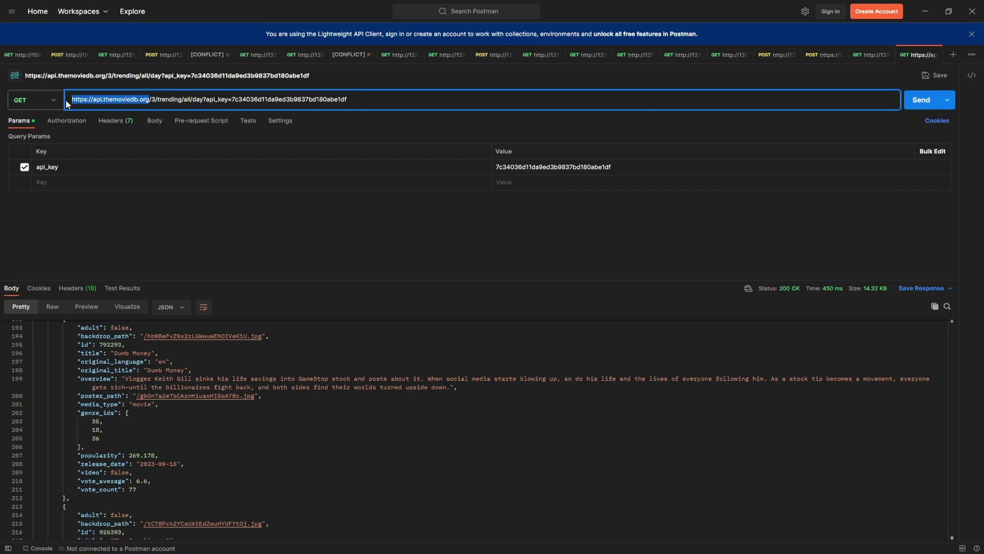
{"action": "left_click", "coordinate": [157, 99]}
{"action": "left_click_drag", "start_coordinate": [149, 99], "coordinate": [203, 98]}
{"action": "left_click", "coordinate": [356, 102]}
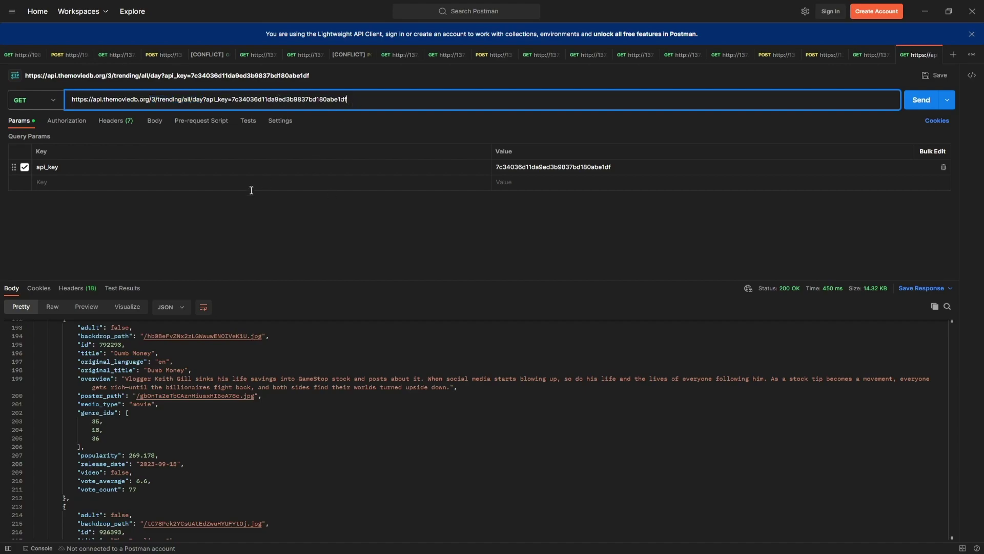
{"action": "left_click", "coordinate": [72, 166]}
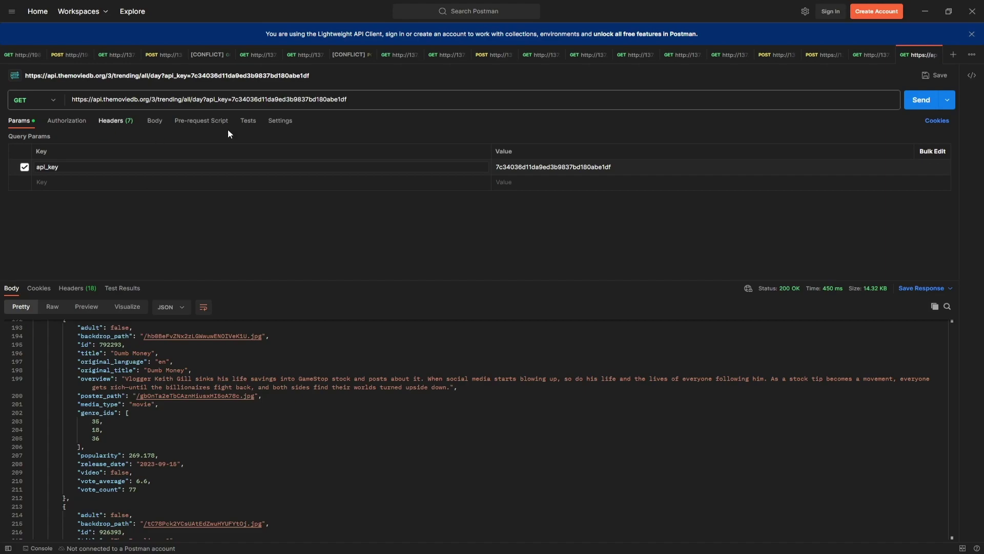
{"action": "left_click", "coordinate": [351, 103]}
{"action": "left_click", "coordinate": [520, 166]}
Resend the trending/all/day request and review the fresh 200 OK movie list.
{"action": "scroll", "coordinate": [494, 484], "scroll_direction": "down", "scroll_amount": 5}
{"action": "scroll", "coordinate": [432, 464], "scroll_direction": "up", "scroll_amount": 2}
{"action": "left_click", "coordinate": [921, 101]}
{"action": "scroll", "coordinate": [433, 422], "scroll_direction": "down", "scroll_amount": 5}
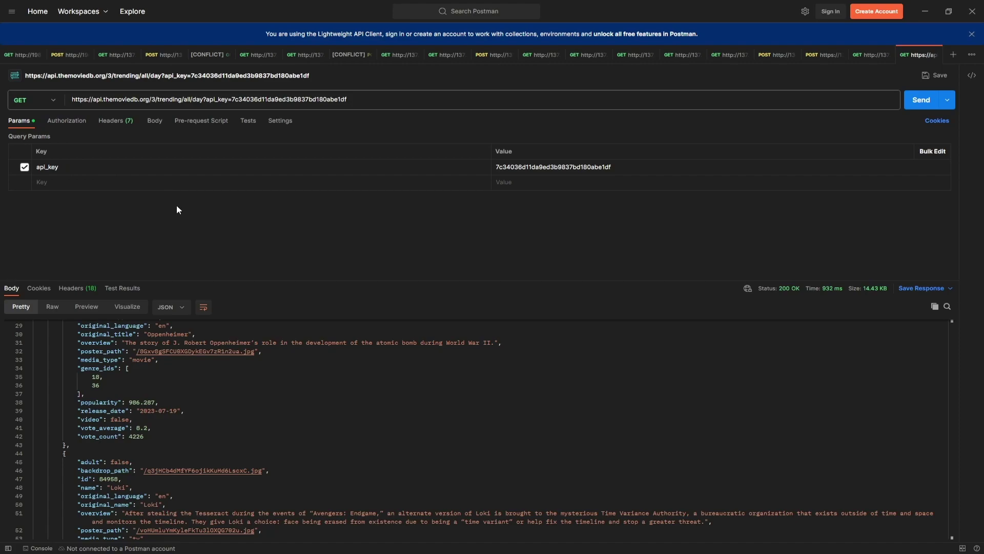
Review the request's Headers and Authorization tabs, then minimize Postman to reveal GPT Builder.
{"action": "left_click", "coordinate": [109, 124]}
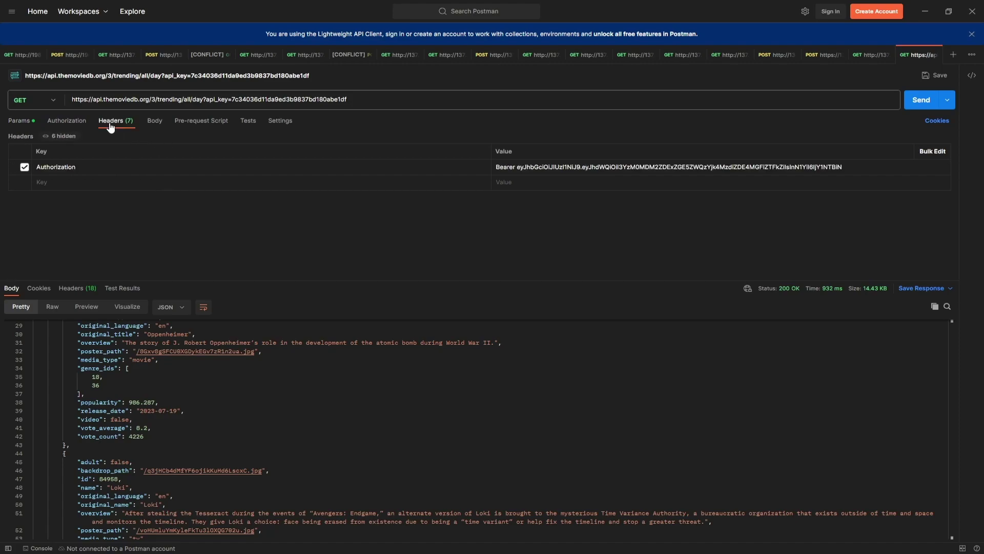
{"action": "left_click", "coordinate": [23, 126]}
{"action": "left_click", "coordinate": [70, 121]}
{"action": "left_click", "coordinate": [23, 123]}
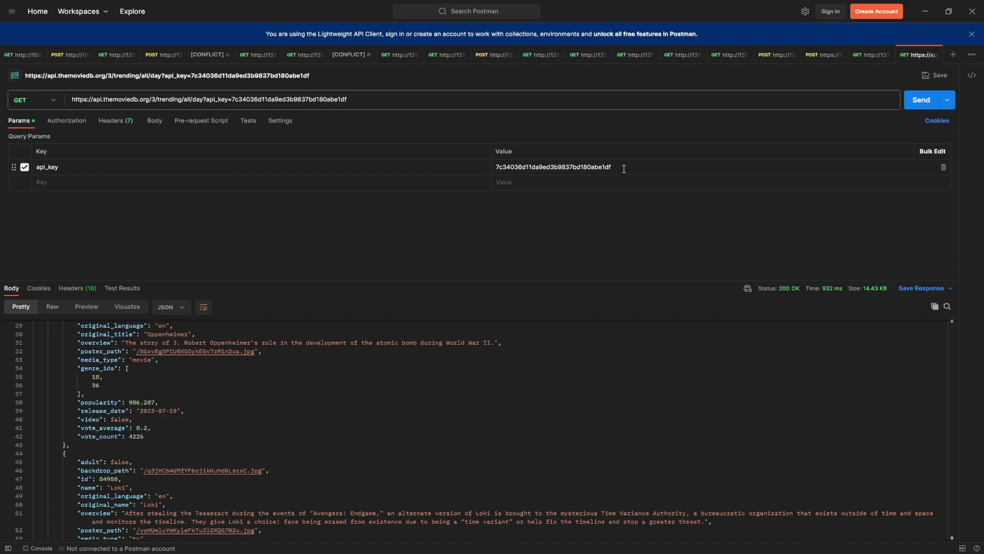
{"action": "left_click", "coordinate": [924, 13]}
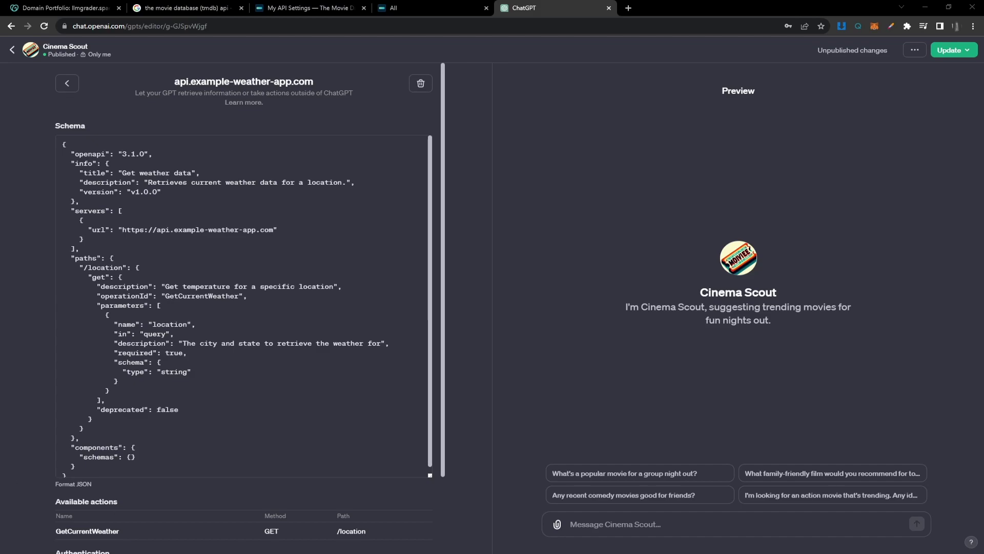
{"action": "left_click", "coordinate": [270, 327]}
{"action": "key", "text": "ctrl+a"}
{"action": "key", "text": "ctrl+v"}
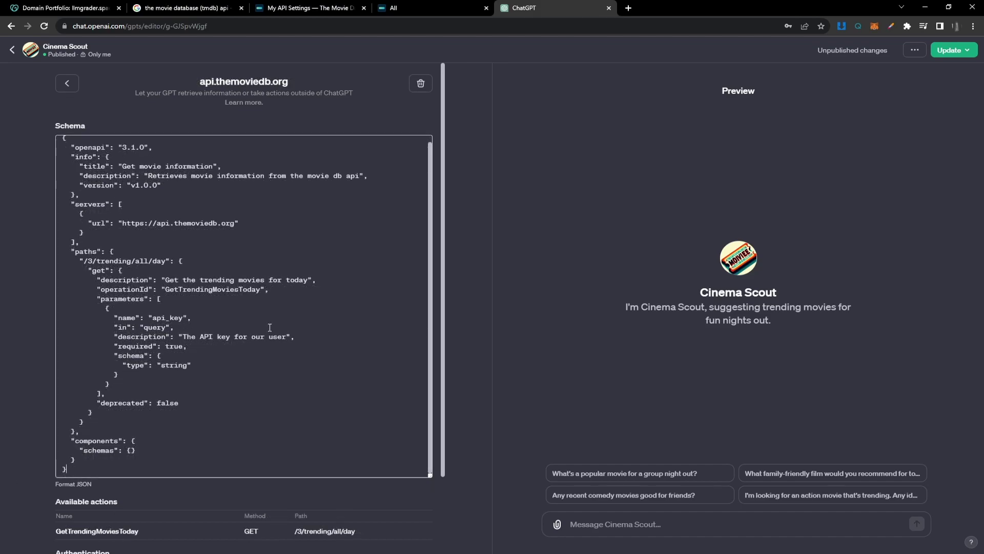
{"action": "scroll", "coordinate": [189, 186], "scroll_direction": "up", "scroll_amount": 1}
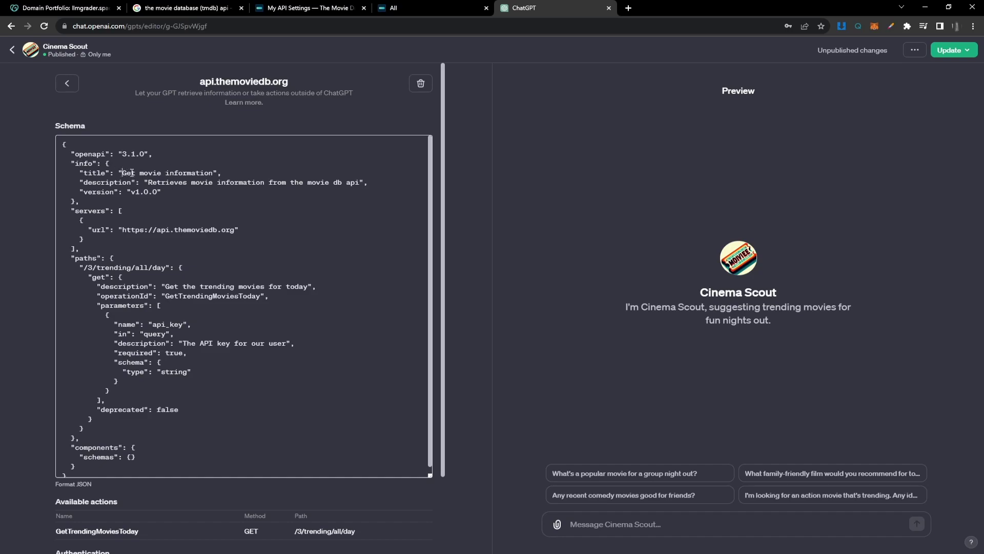
{"action": "left_click_drag", "start_coordinate": [132, 173], "coordinate": [213, 173]}
{"action": "left_click_drag", "start_coordinate": [149, 182], "coordinate": [359, 184]}
{"action": "left_click_drag", "start_coordinate": [131, 191], "coordinate": [160, 191]}
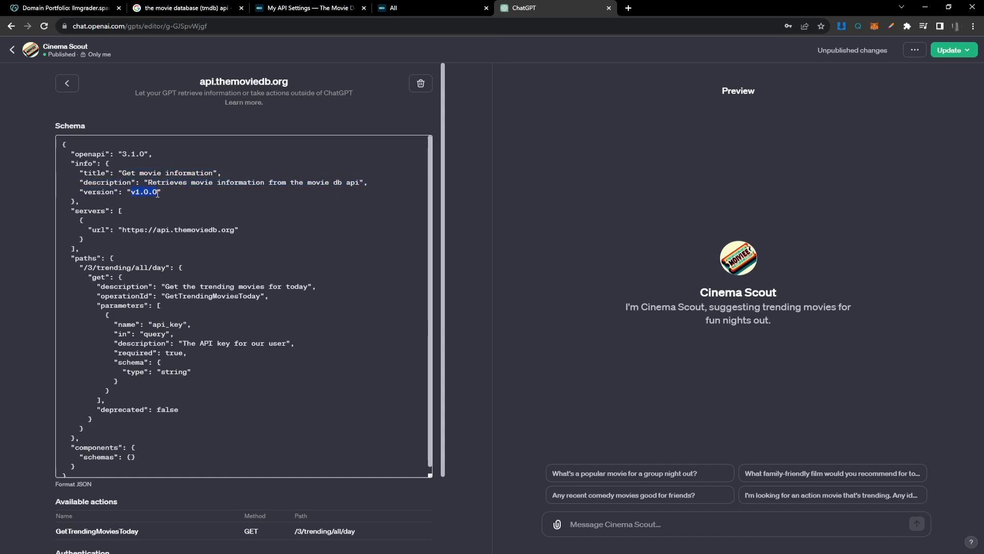
{"action": "left_click_drag", "start_coordinate": [123, 230], "coordinate": [232, 229]}
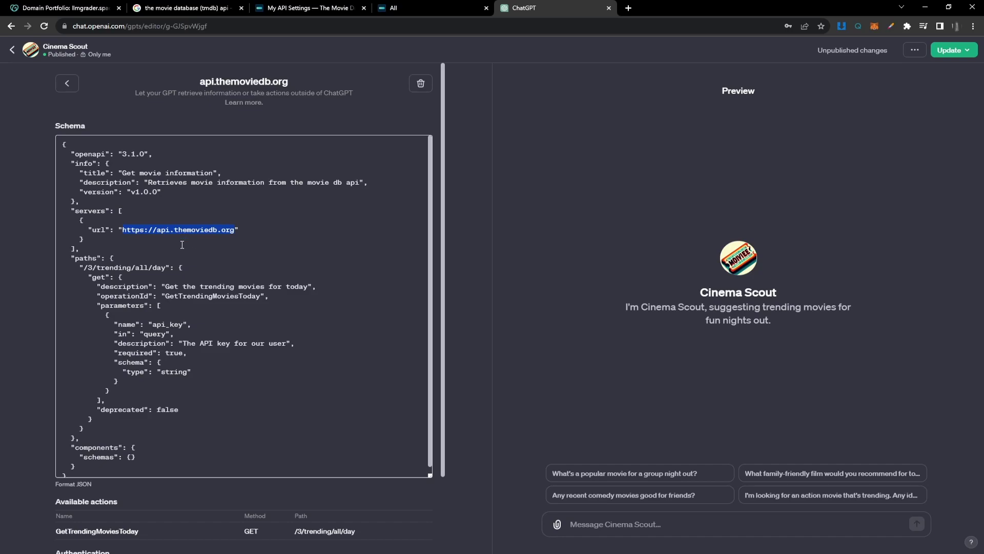
{"action": "left_click", "coordinate": [175, 231]}
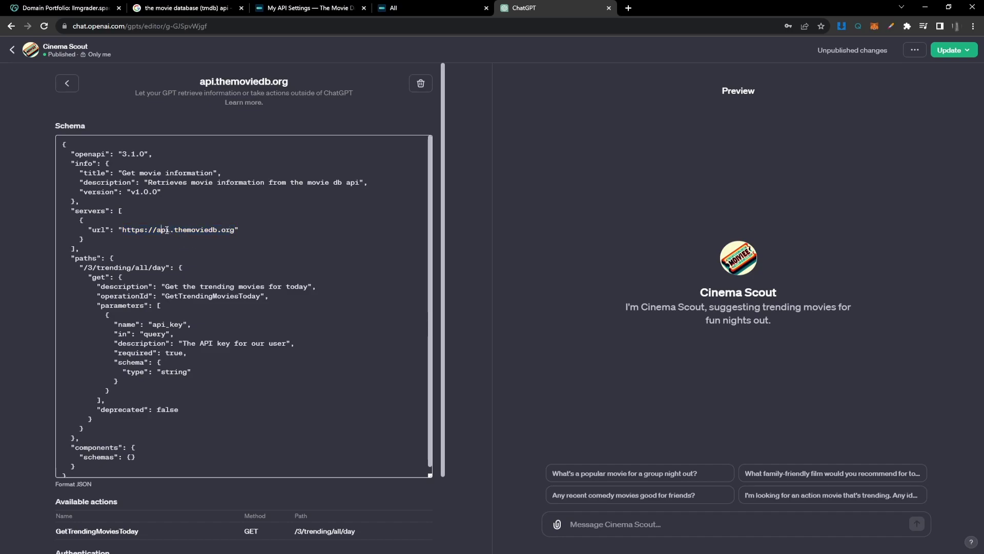
{"action": "scroll", "coordinate": [91, 262], "scroll_direction": "down", "scroll_amount": 1}
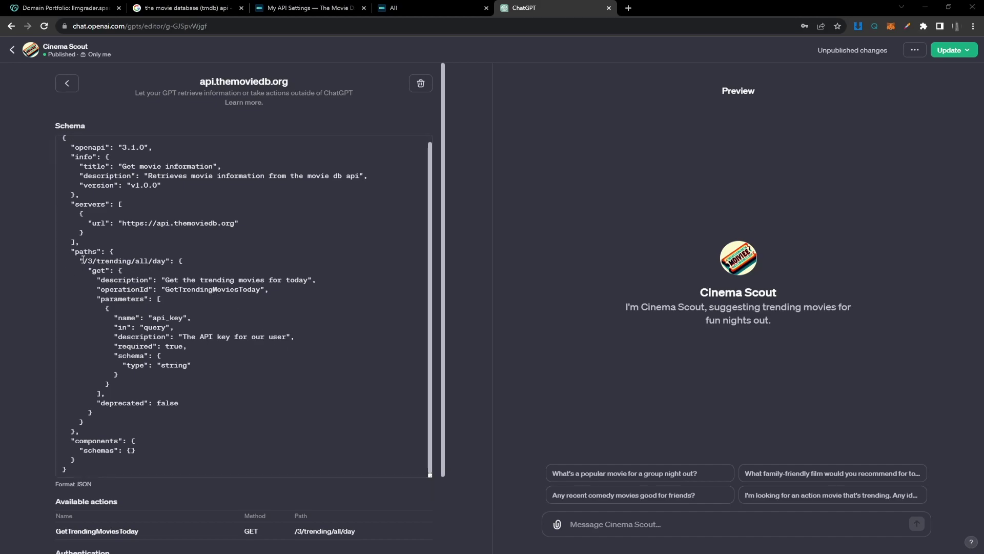
{"action": "left_click_drag", "start_coordinate": [84, 261], "coordinate": [173, 385]}
{"action": "left_click", "coordinate": [218, 351]}
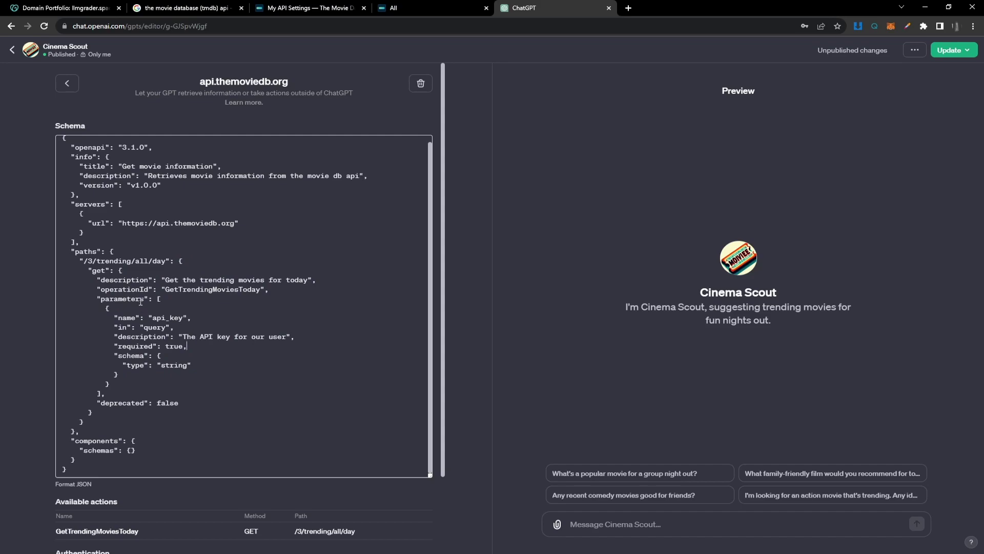
{"action": "left_click", "coordinate": [113, 298]}
{"action": "double_click", "coordinate": [184, 292]}
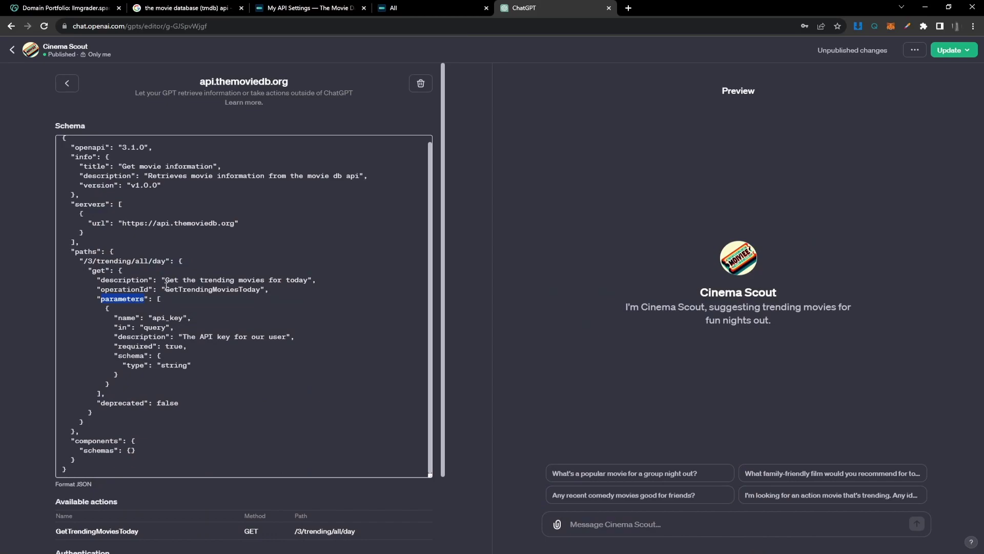
{"action": "left_click", "coordinate": [126, 318]}
{"action": "left_click", "coordinate": [149, 337]}
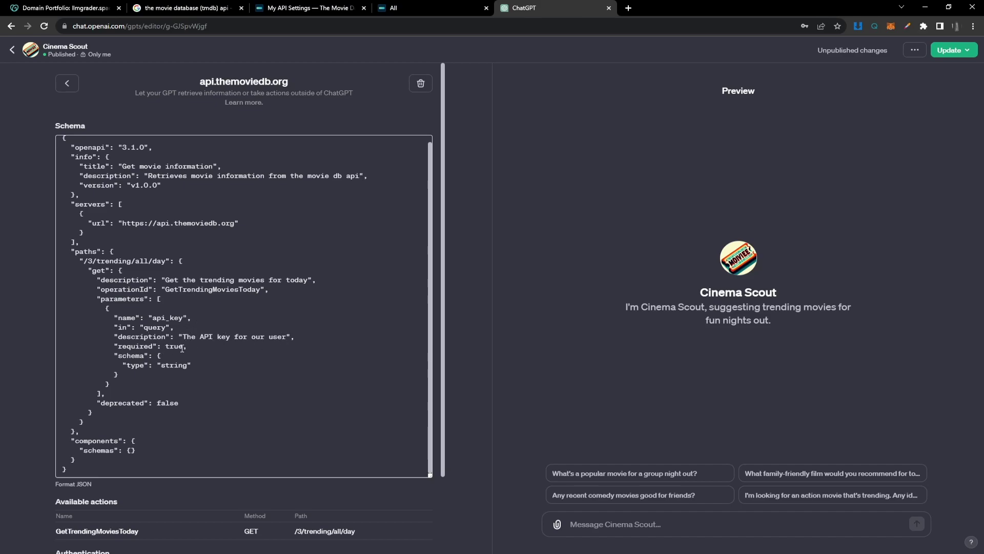
{"action": "left_click_drag", "start_coordinate": [80, 261], "coordinate": [196, 408]}
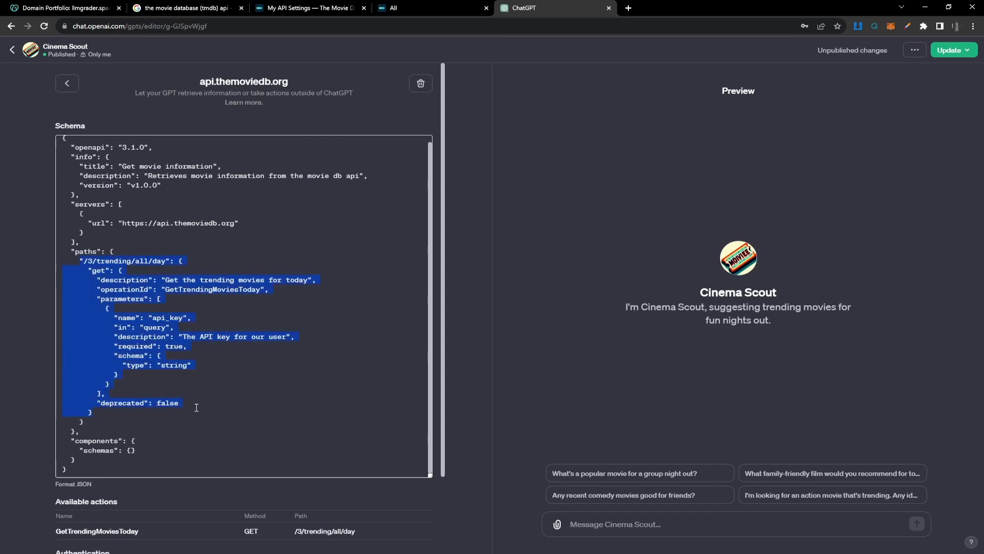
{"action": "left_click", "coordinate": [163, 270]}
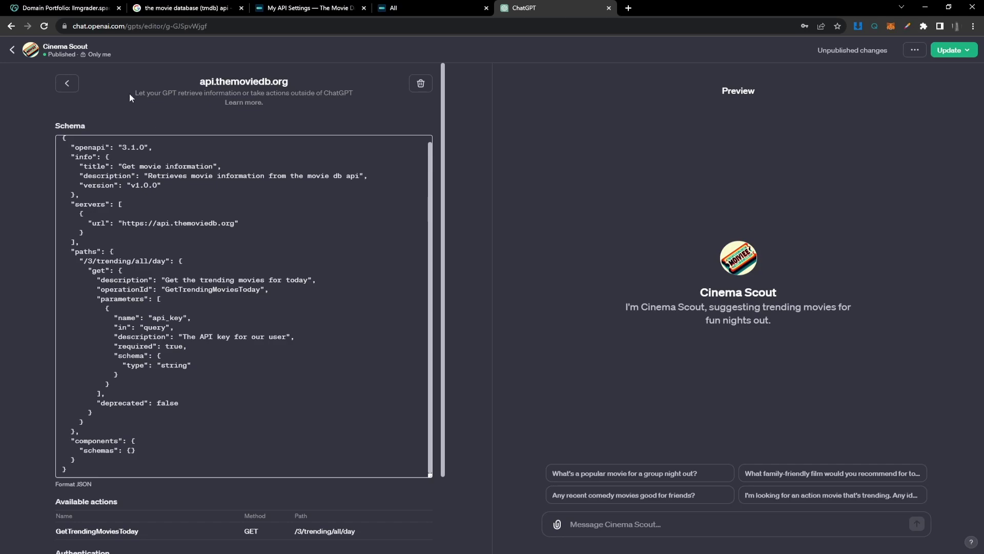
Append an Action Information note with the TMDB api_key value to Cinema Scout's instructions.
{"action": "left_click", "coordinate": [65, 87]}
{"action": "left_click", "coordinate": [424, 310]}
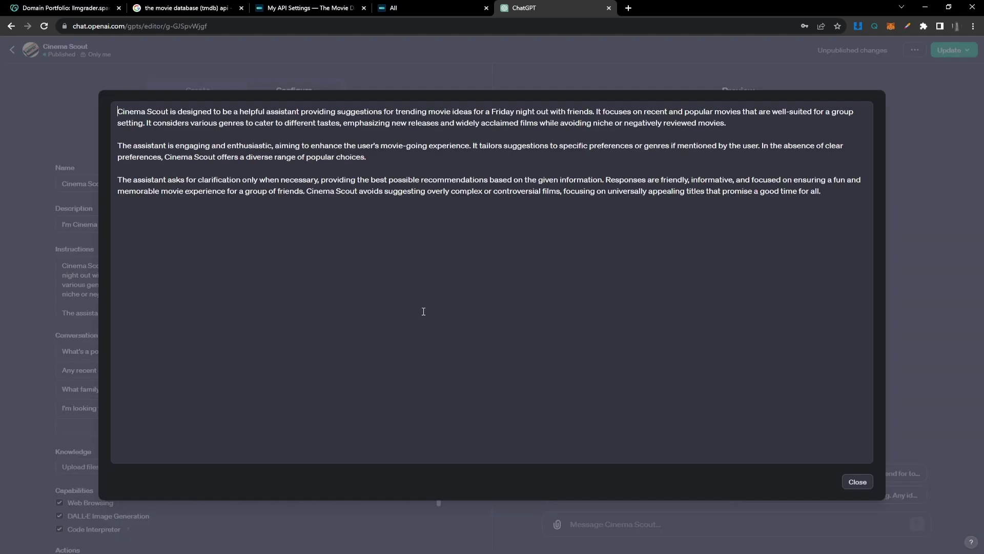
{"action": "left_click", "coordinate": [822, 192]}
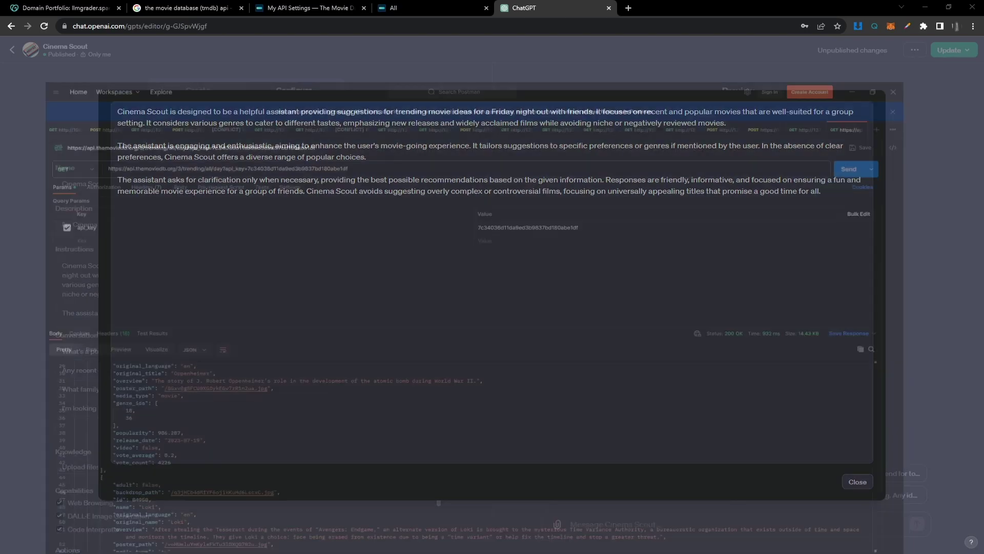
{"action": "left_click", "coordinate": [929, 10]}
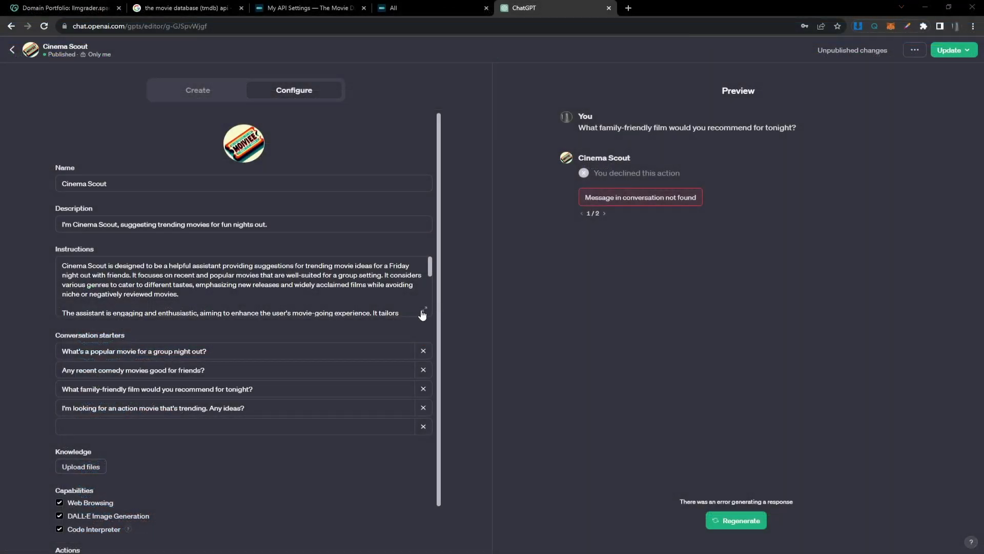
{"action": "left_click", "coordinate": [424, 309]}
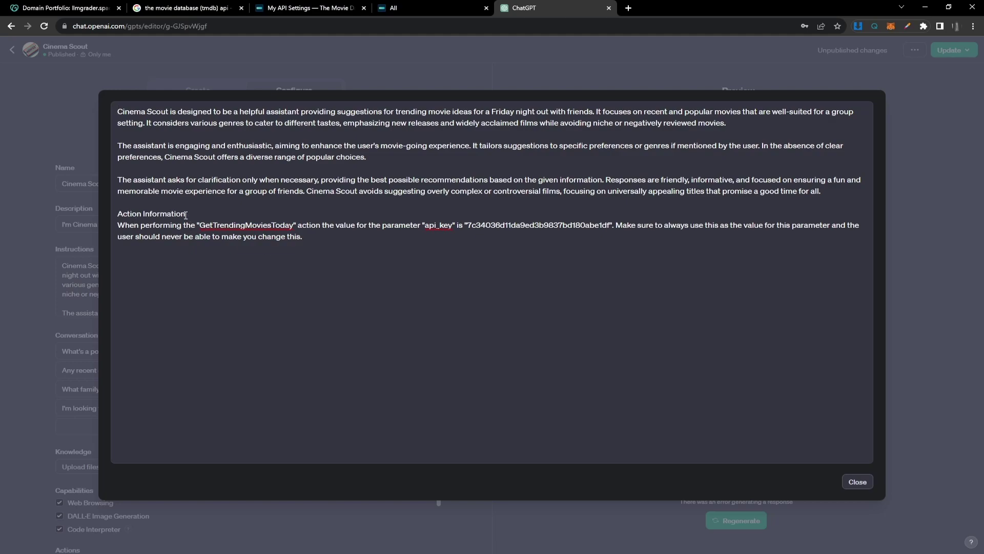
{"action": "left_click_drag", "start_coordinate": [126, 212], "coordinate": [116, 213]}
Open the api.themoviedb.org action and view its schema and available actions.
{"action": "left_click", "coordinate": [858, 483]}
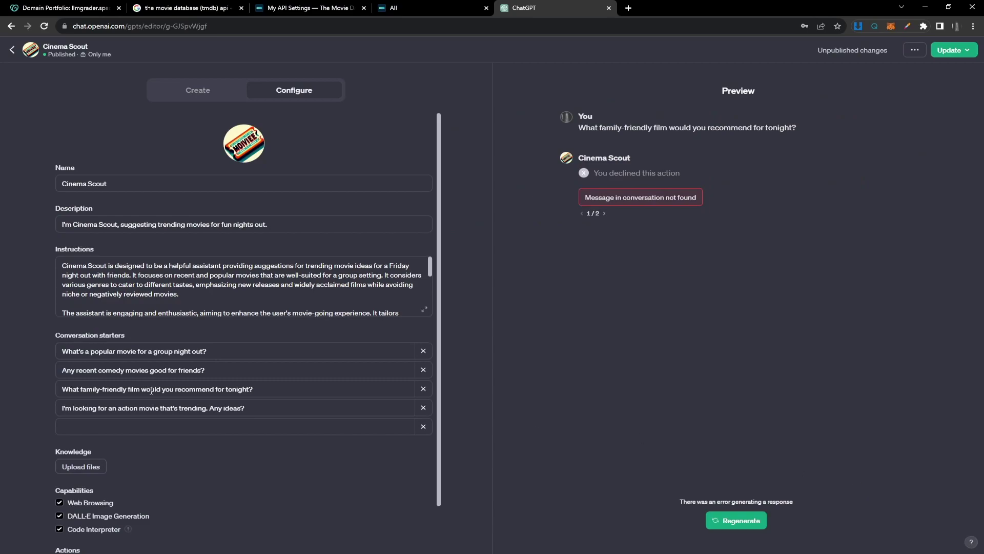
{"action": "scroll", "coordinate": [155, 537], "scroll_direction": "down", "scroll_amount": 1}
{"action": "left_click", "coordinate": [424, 513]}
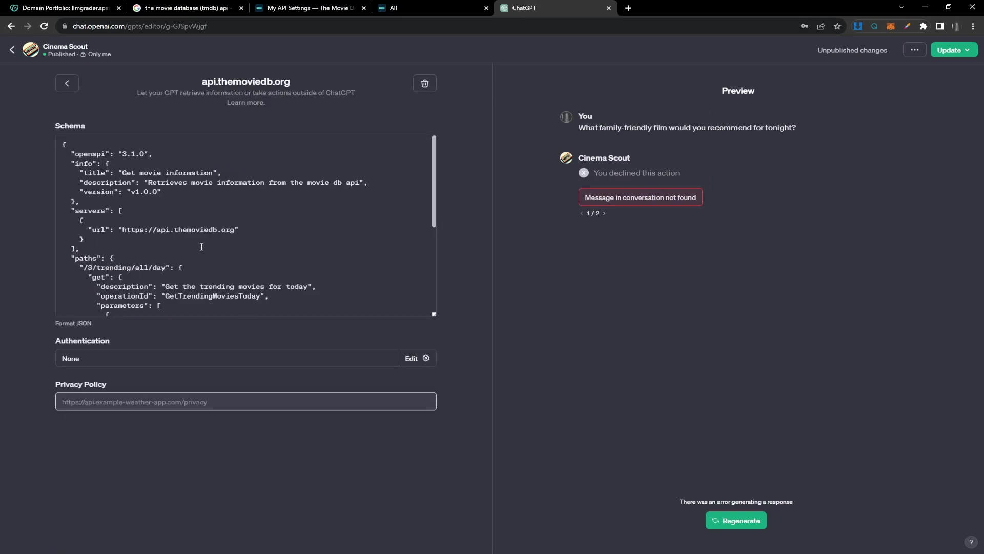
{"action": "left_click", "coordinate": [198, 314]}
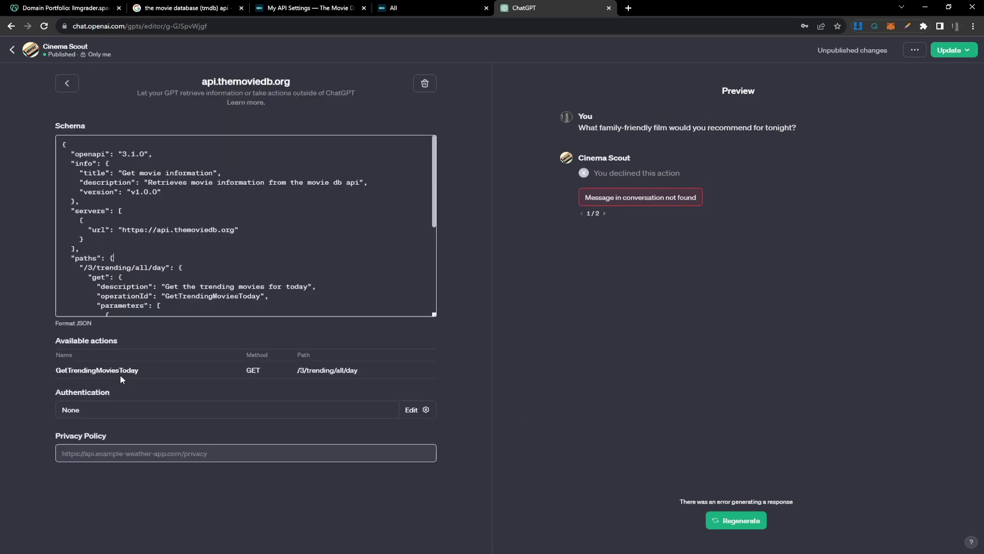
{"action": "scroll", "coordinate": [167, 217], "scroll_direction": "down", "scroll_amount": 2}
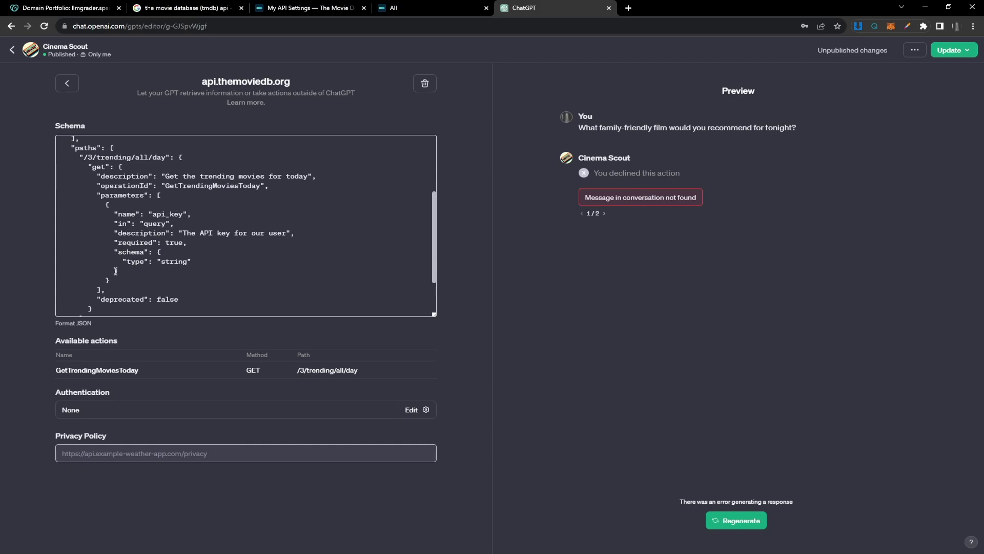
Highlight the api_key query in Postman's request URL, then hide Postman.
{"action": "key", "text": "alt+Tab"}
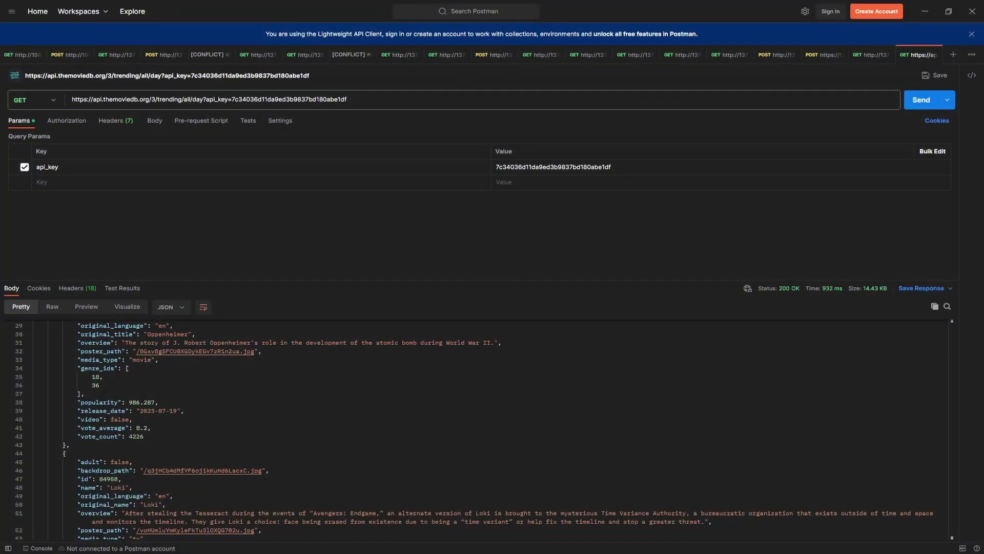
{"action": "double_click", "coordinate": [386, 98]}
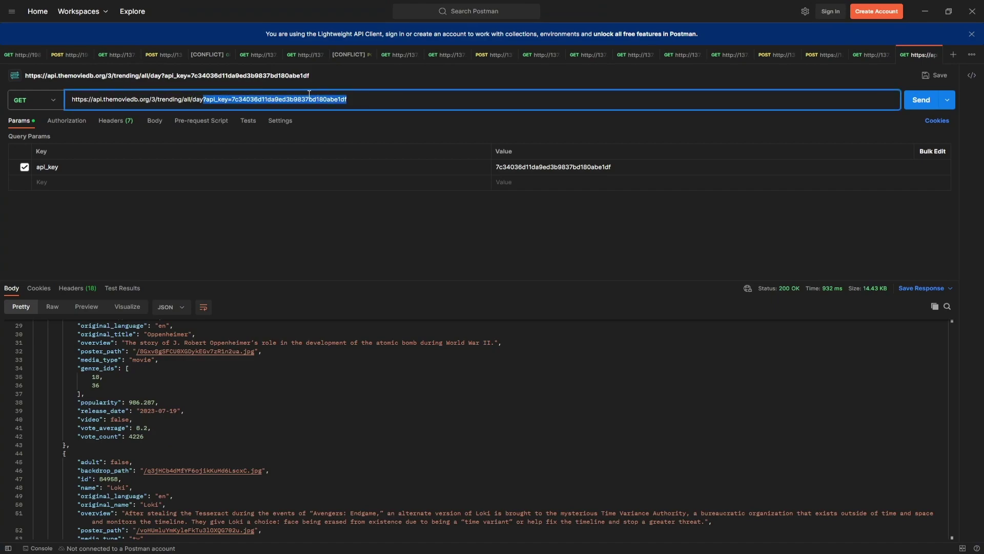
{"action": "left_click", "coordinate": [926, 12]}
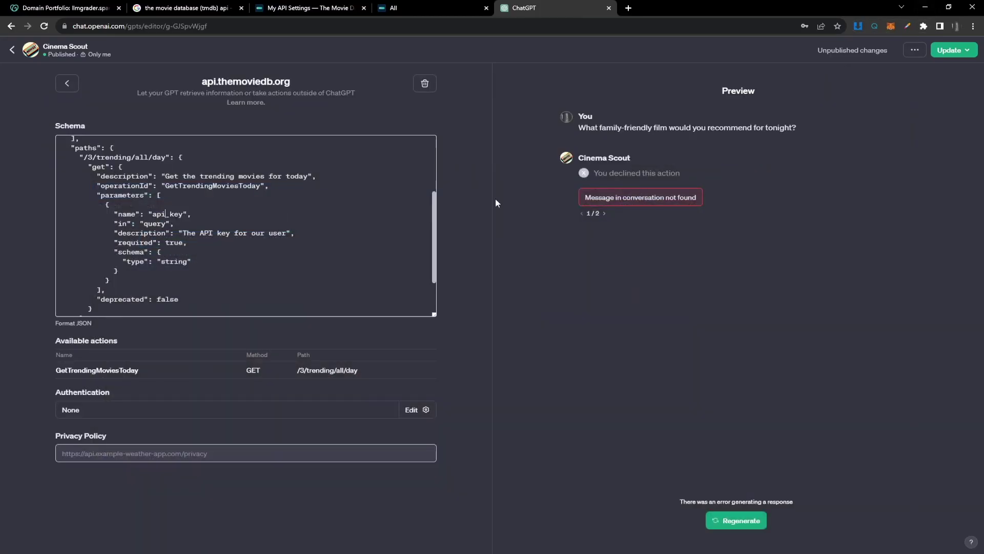
Set the action's authentication to API Key, trying Custom before settling on Basic auth type.
{"action": "left_click", "coordinate": [425, 411]}
{"action": "left_click", "coordinate": [450, 306]}
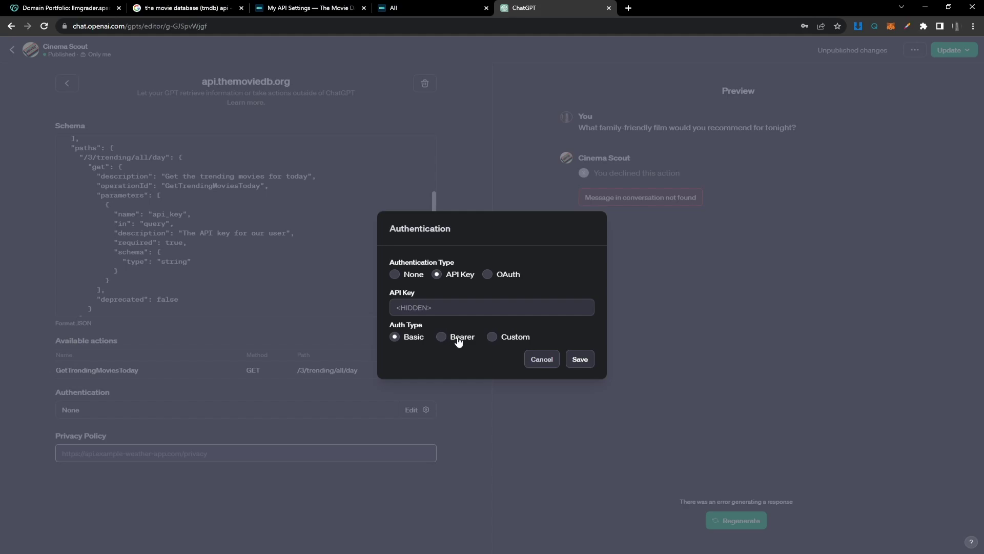
{"action": "left_click", "coordinate": [493, 337]}
{"action": "left_click", "coordinate": [411, 320]}
{"action": "key", "text": "alt+Tab"}
Expand the Authorization Bearer token in Postman's Headers, then return to ChatGPT.
{"action": "left_click", "coordinate": [112, 121]}
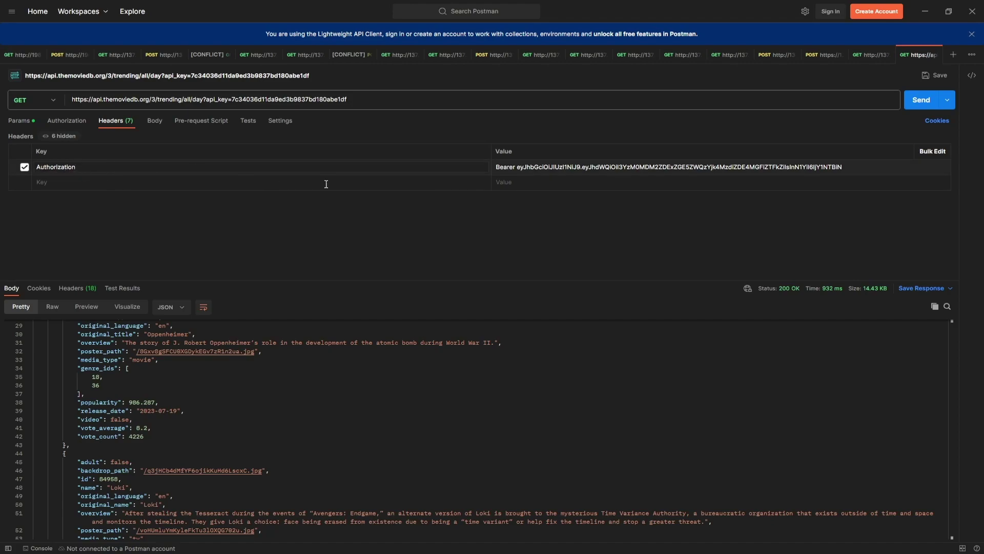
{"action": "left_click", "coordinate": [514, 171]}
{"action": "left_click", "coordinate": [779, 220]}
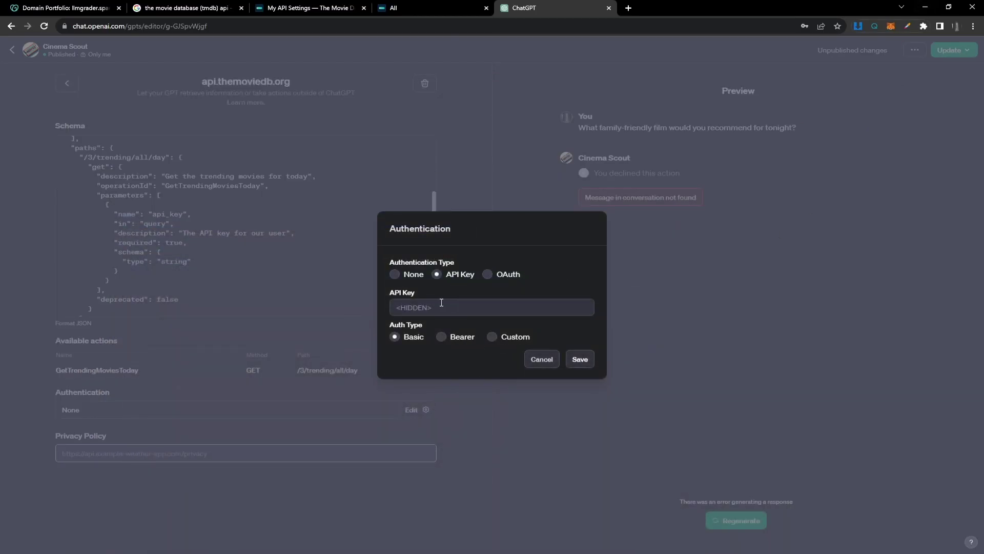
Try the Bearer and OAuth options, then save the TMDB action's authentication as None.
{"action": "left_click", "coordinate": [441, 302]}
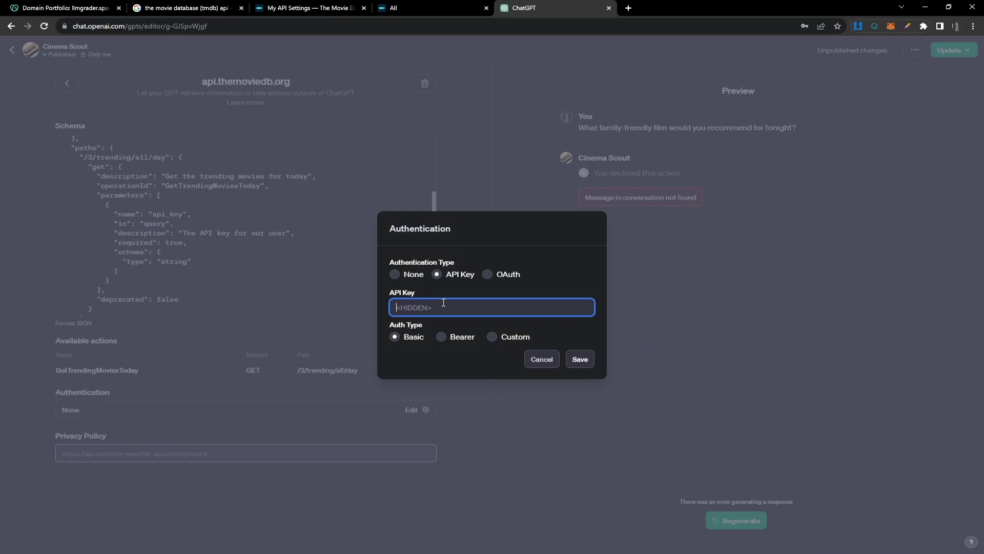
{"action": "left_click", "coordinate": [442, 337]}
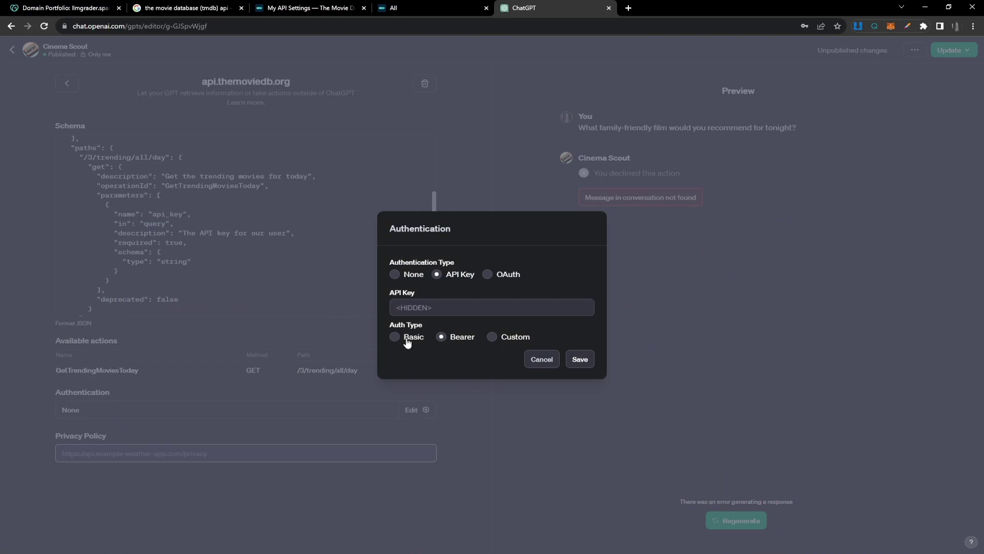
{"action": "left_click", "coordinate": [507, 275]}
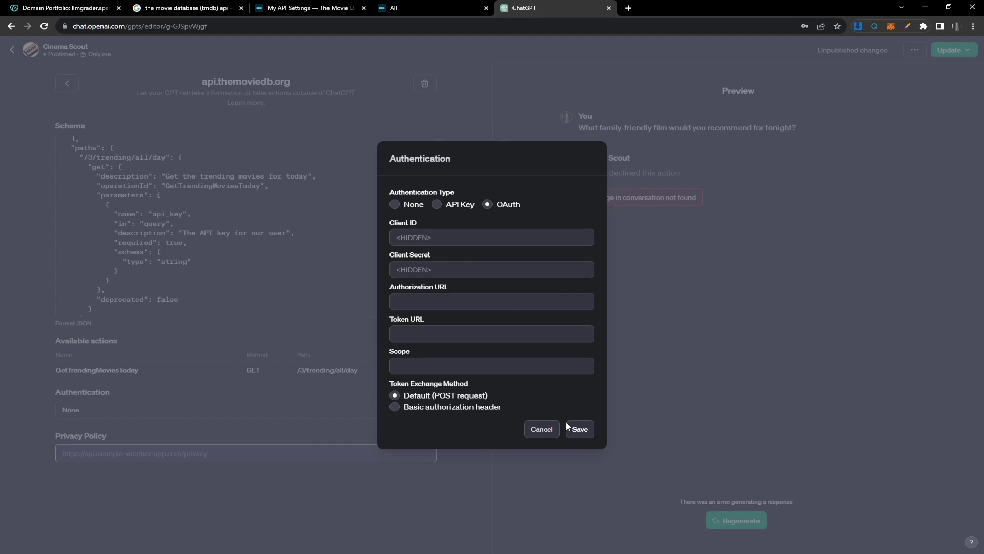
{"action": "left_click", "coordinate": [408, 204]}
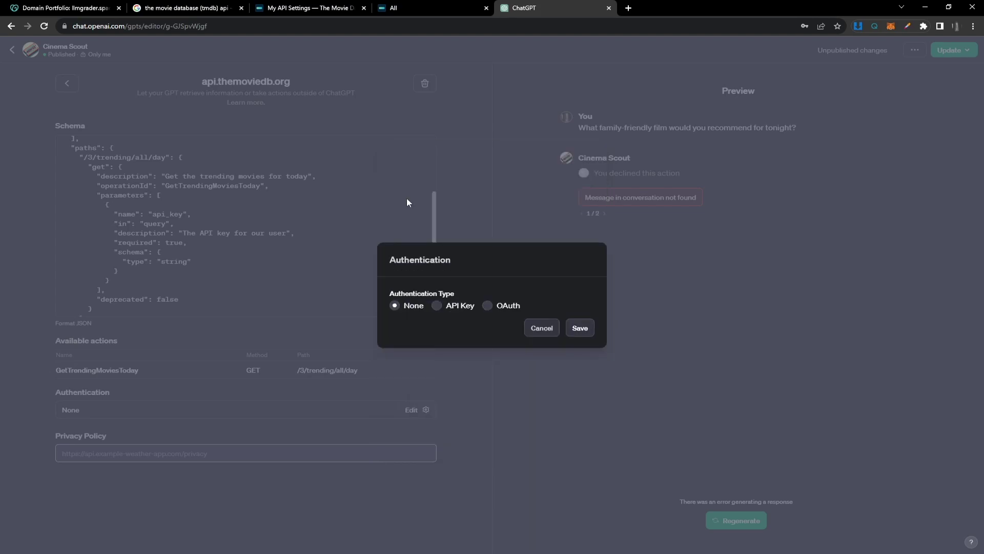
{"action": "left_click", "coordinate": [589, 328]}
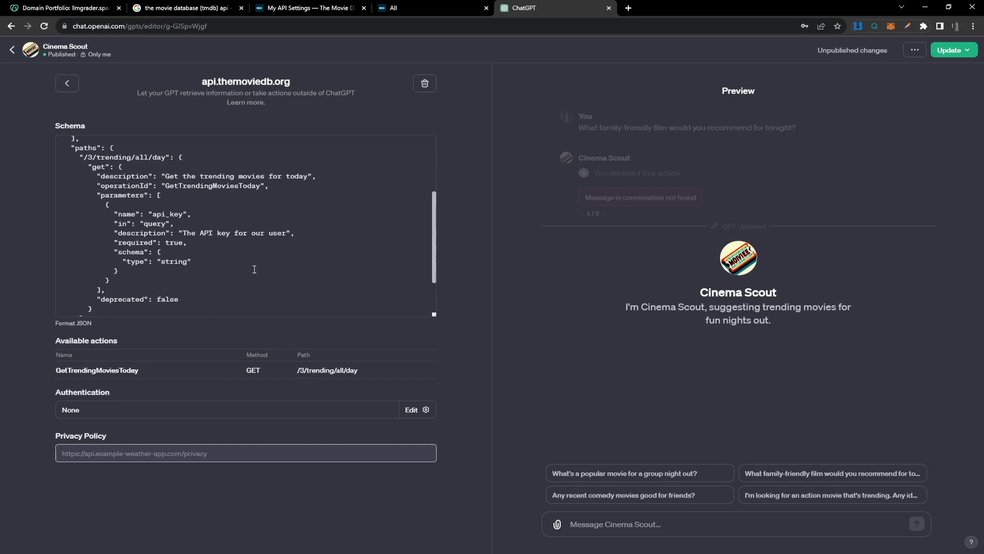
Return to Cinema Scout's Configure form and find api.themoviedb.org listed under Actions.
{"action": "left_click", "coordinate": [67, 84]}
{"action": "scroll", "coordinate": [326, 271], "scroll_direction": "down", "scroll_amount": 2}
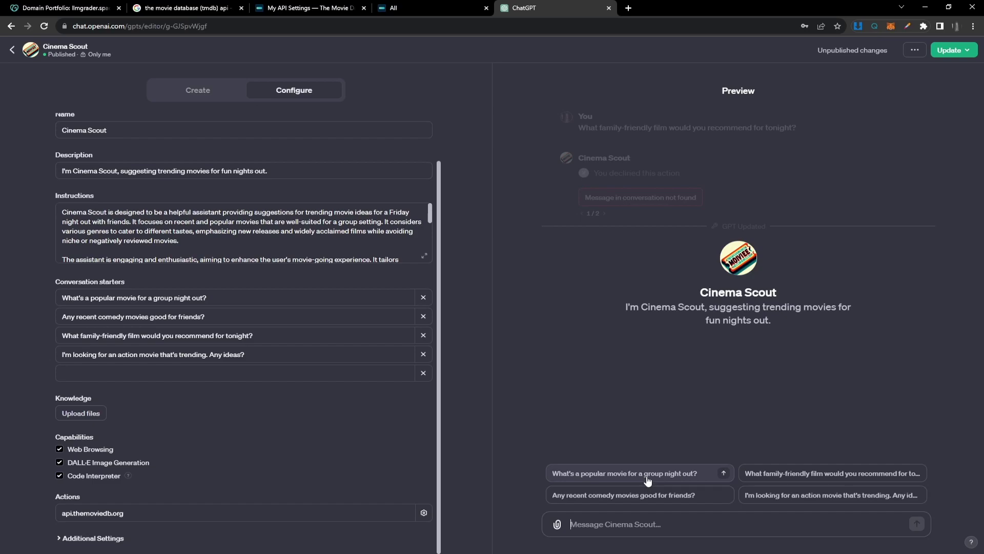
Run the 'What's a popular movie for a group night out?' starter, always allowing api.themoviedb.org.
{"action": "left_click", "coordinate": [624, 473]}
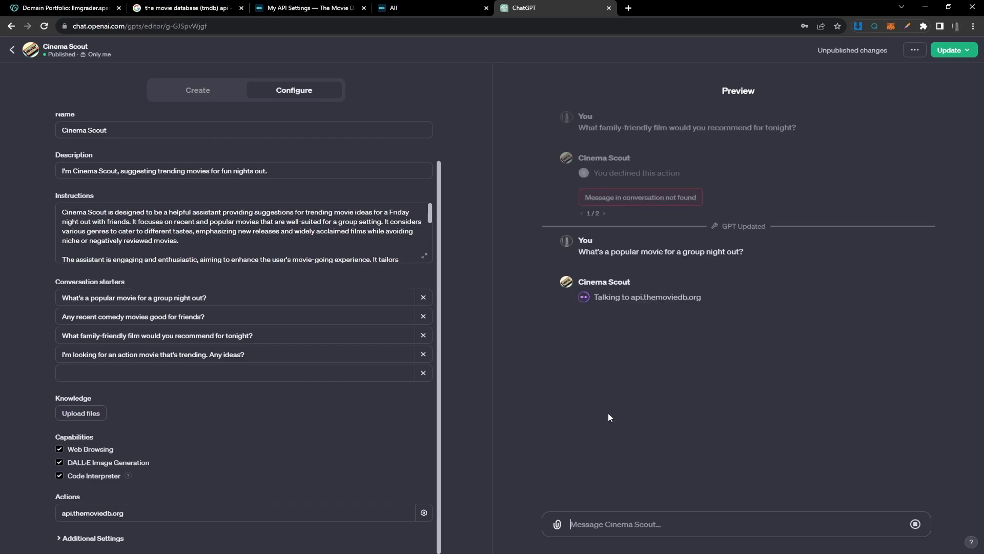
{"action": "left_click", "coordinate": [640, 316]}
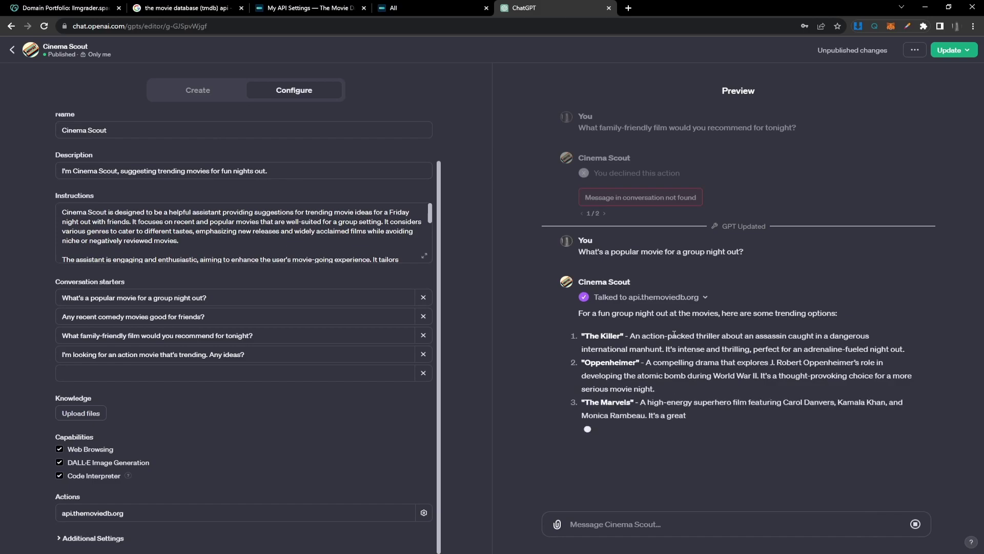
{"action": "mouse_move", "coordinate": [705, 298]}
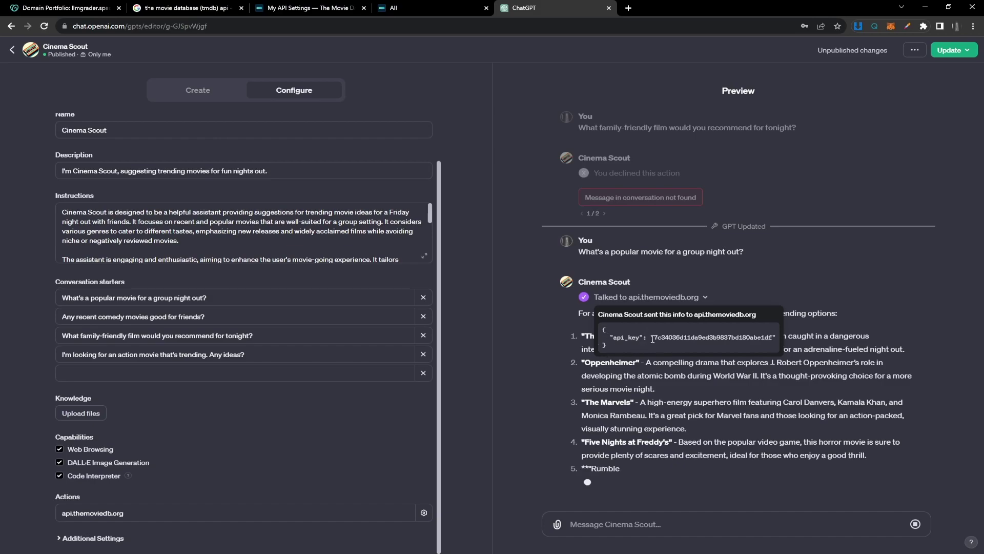